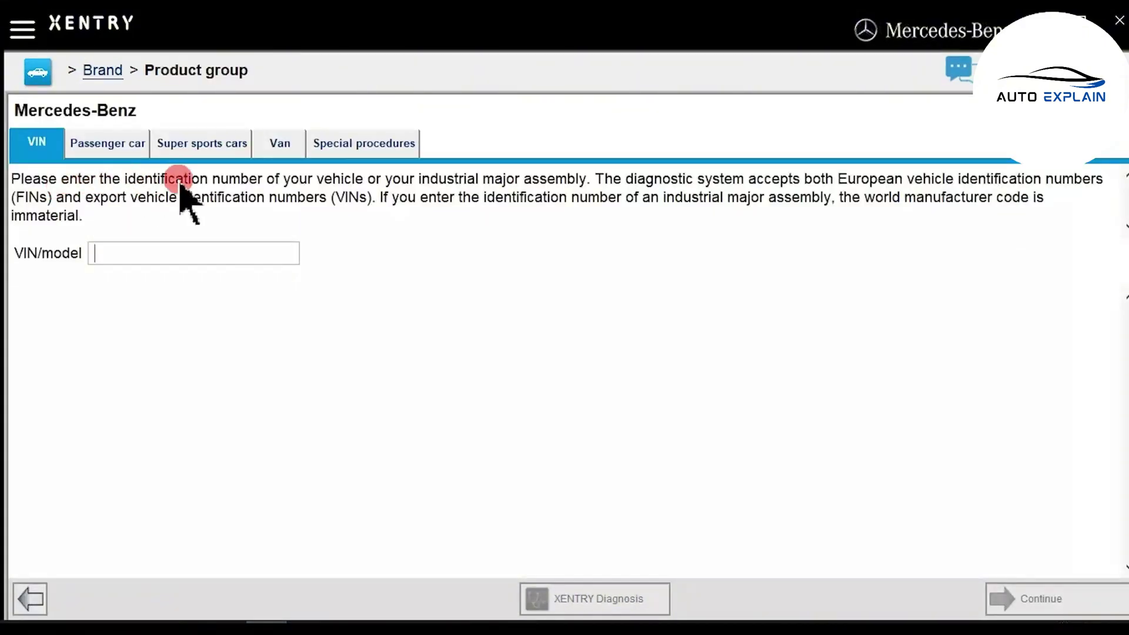
# Browse the Super sports cars, Van, Special procedures and Passenger car vehicle tabs
pyautogui.click(104, 247)
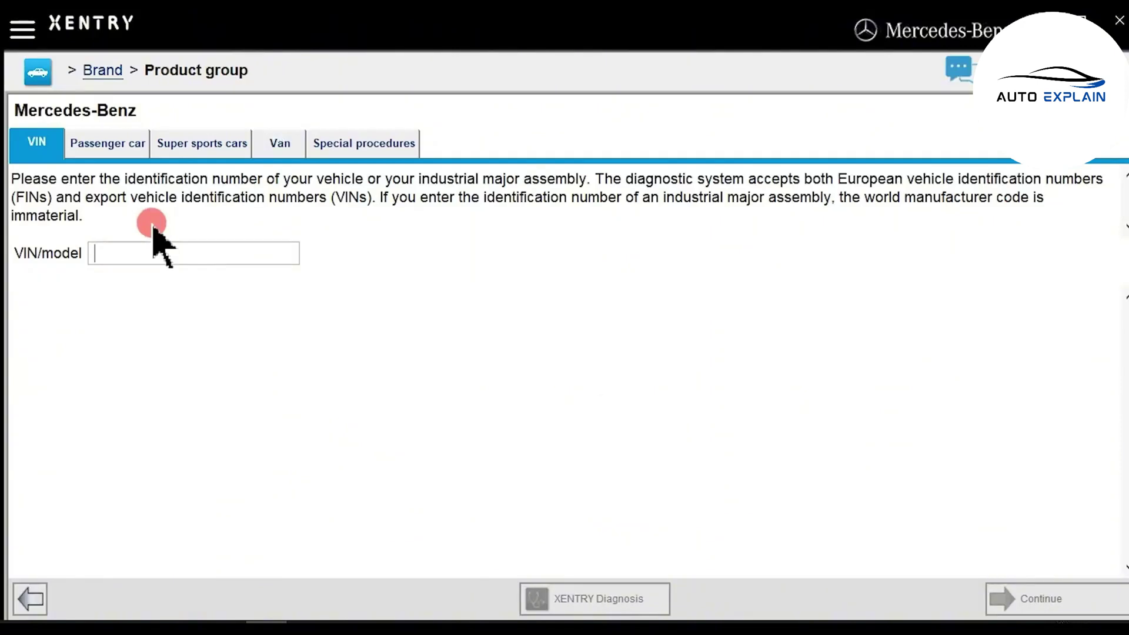
pyautogui.click(205, 150)
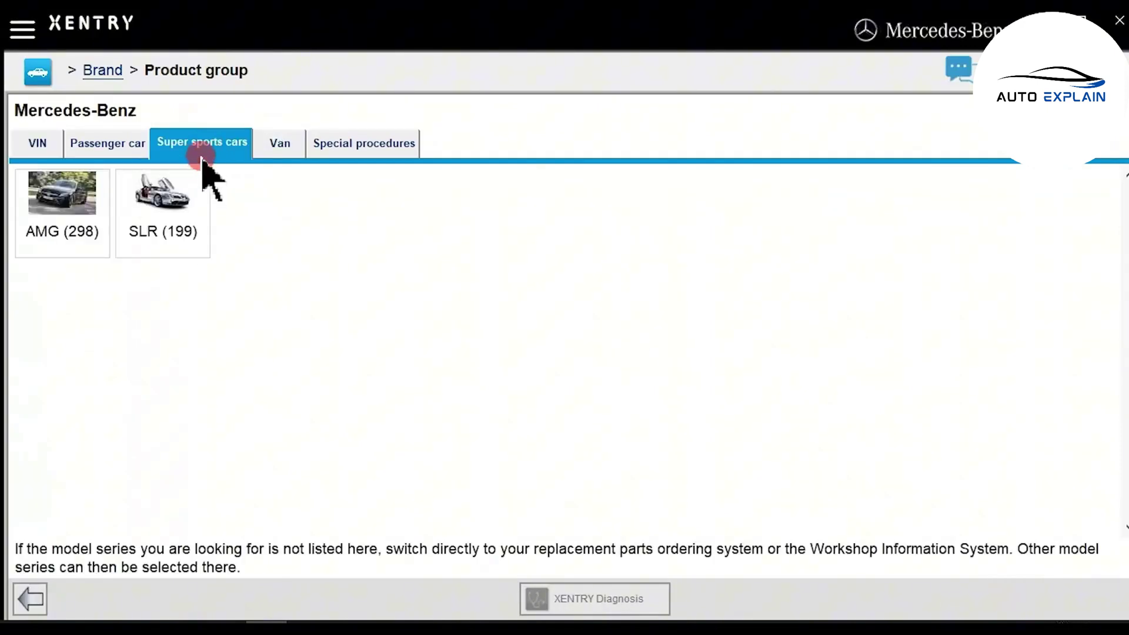
pyautogui.click(277, 152)
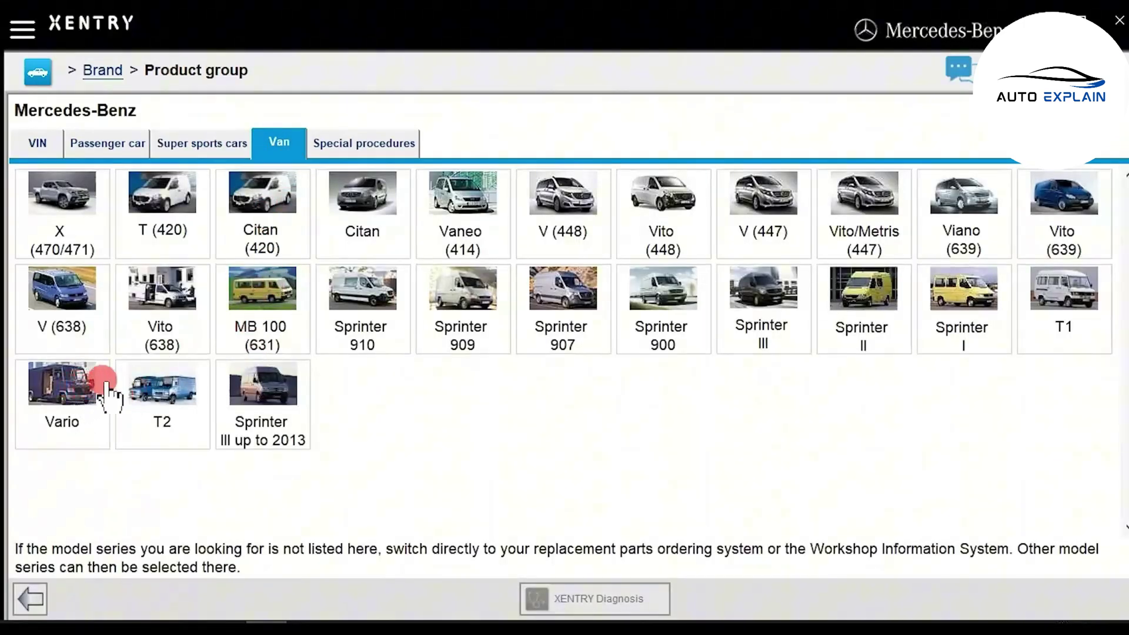
pyautogui.click(384, 141)
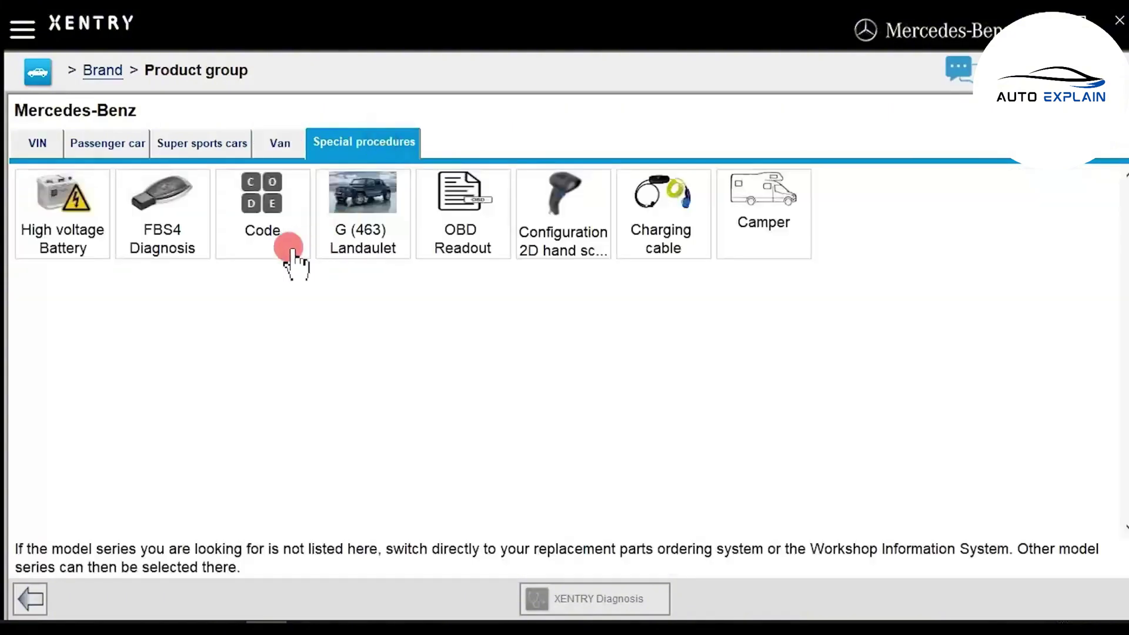
pyautogui.click(130, 145)
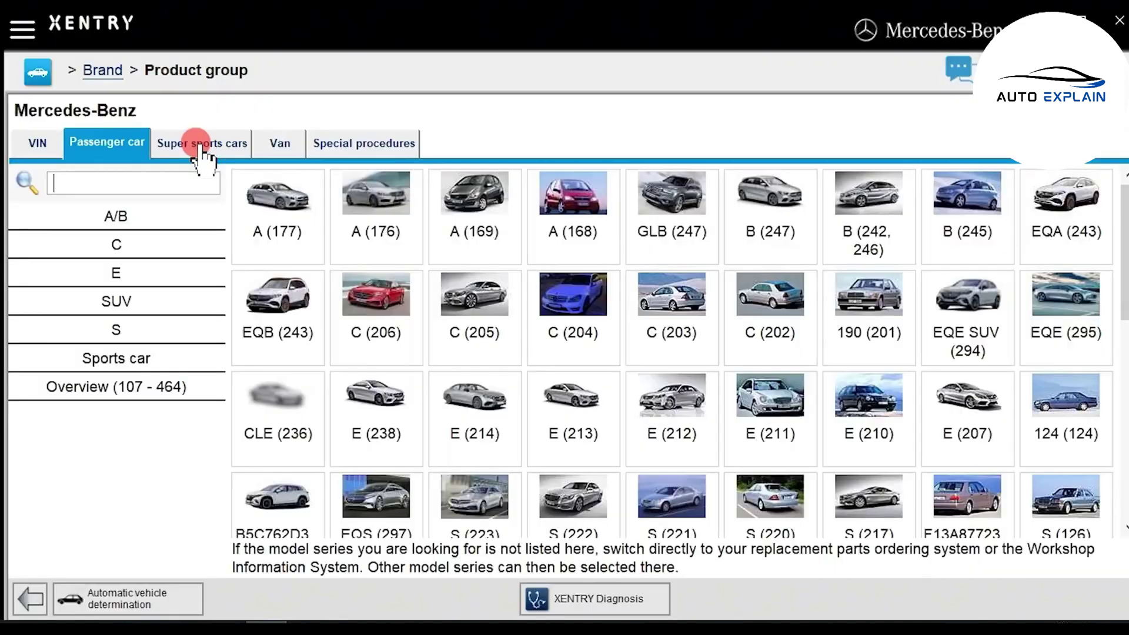
# Filter the passenger car models by A/B, C, E, SUV and S series
pyautogui.click(141, 220)
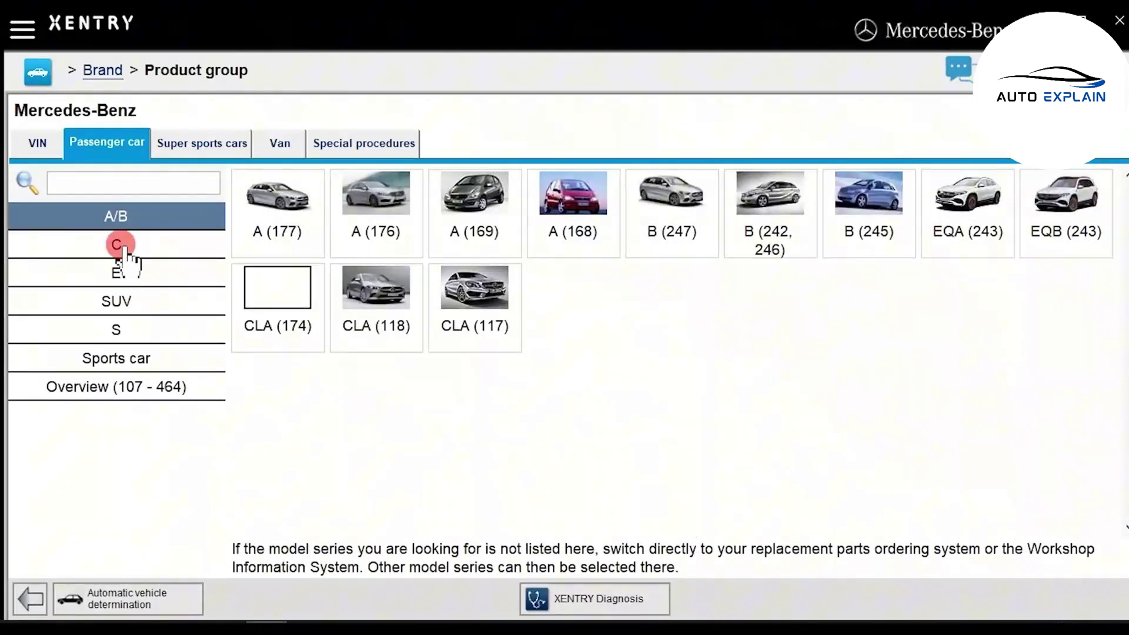
pyautogui.click(121, 244)
pyautogui.click(125, 273)
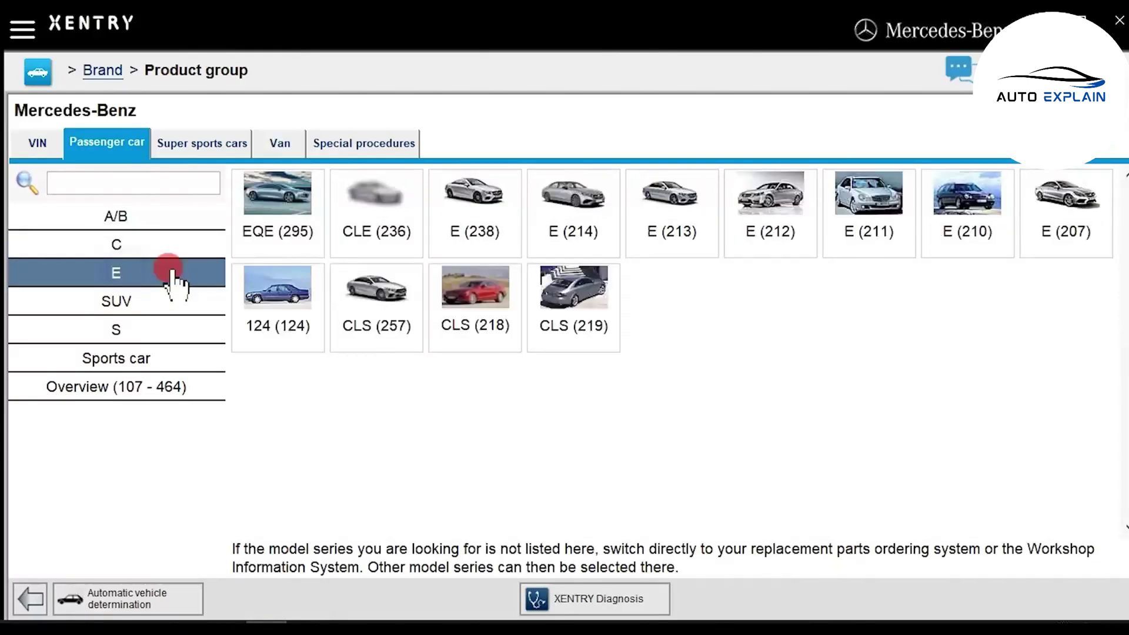
pyautogui.click(154, 302)
pyautogui.click(148, 330)
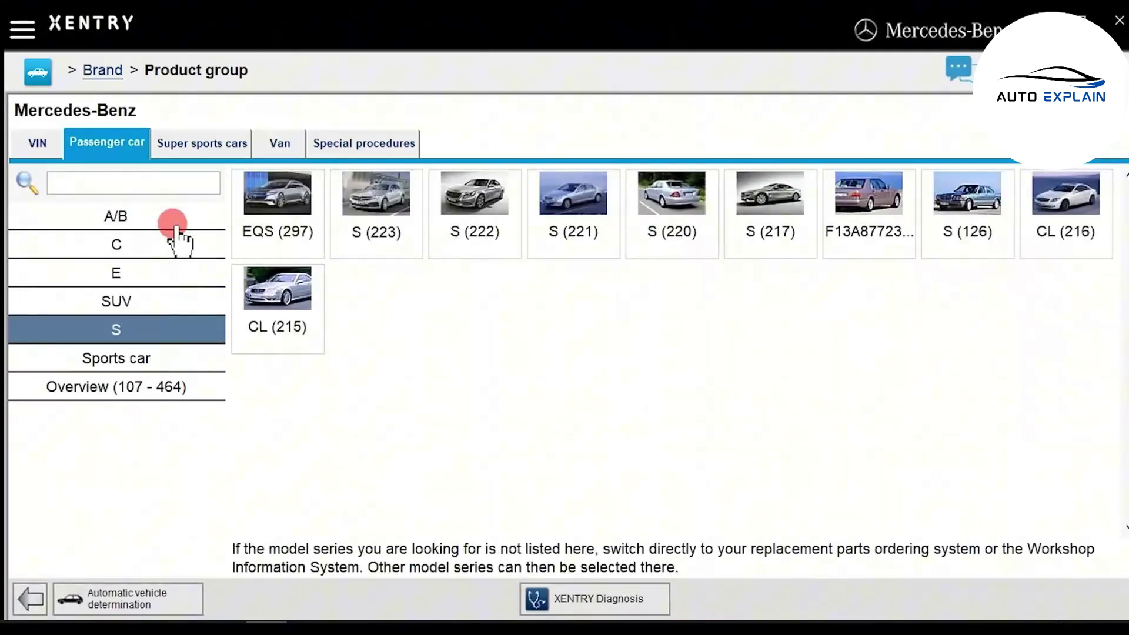
pyautogui.click(137, 296)
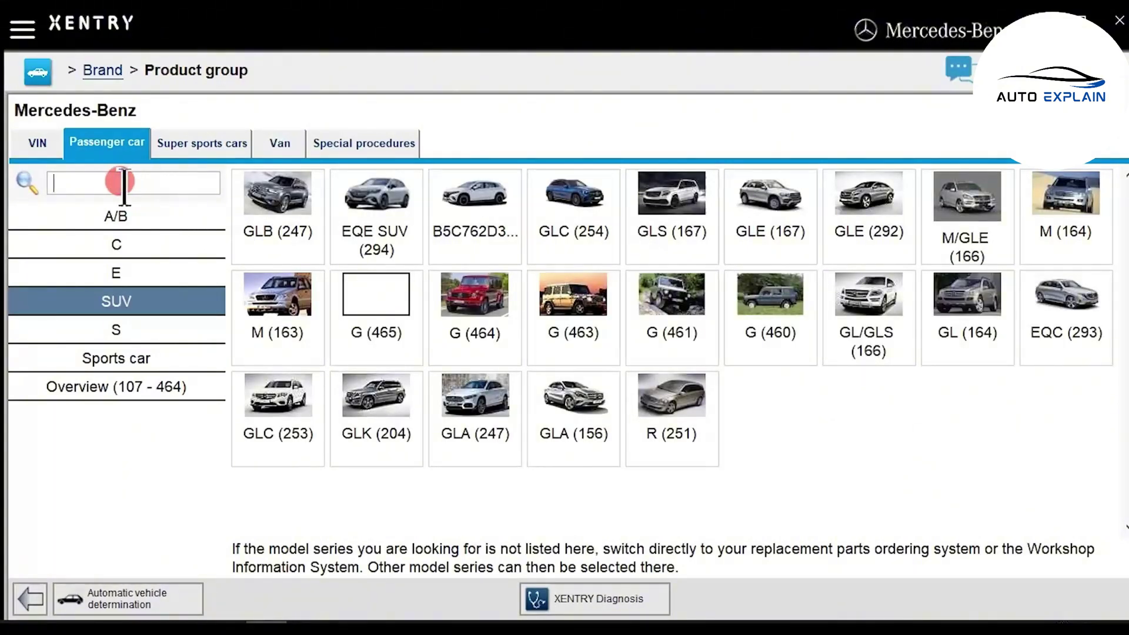
pyautogui.click(118, 326)
# Search the models for 'glk' and select the GLK (204) product group
pyautogui.click(120, 182)
pyautogui.write('g')
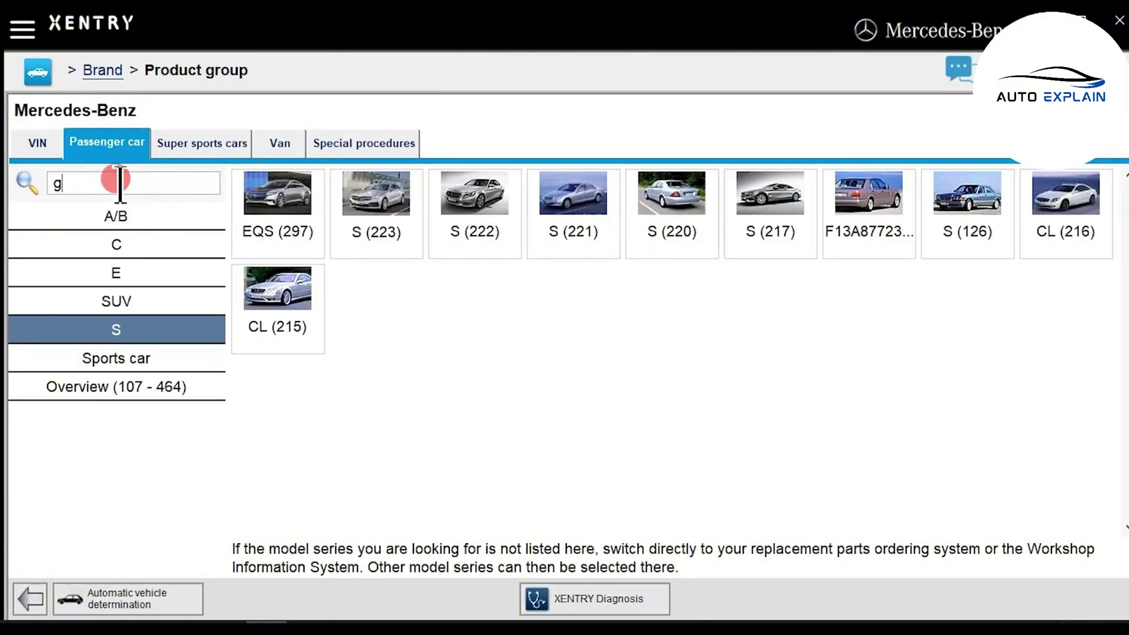
pyautogui.write('lk')
pyautogui.click(269, 223)
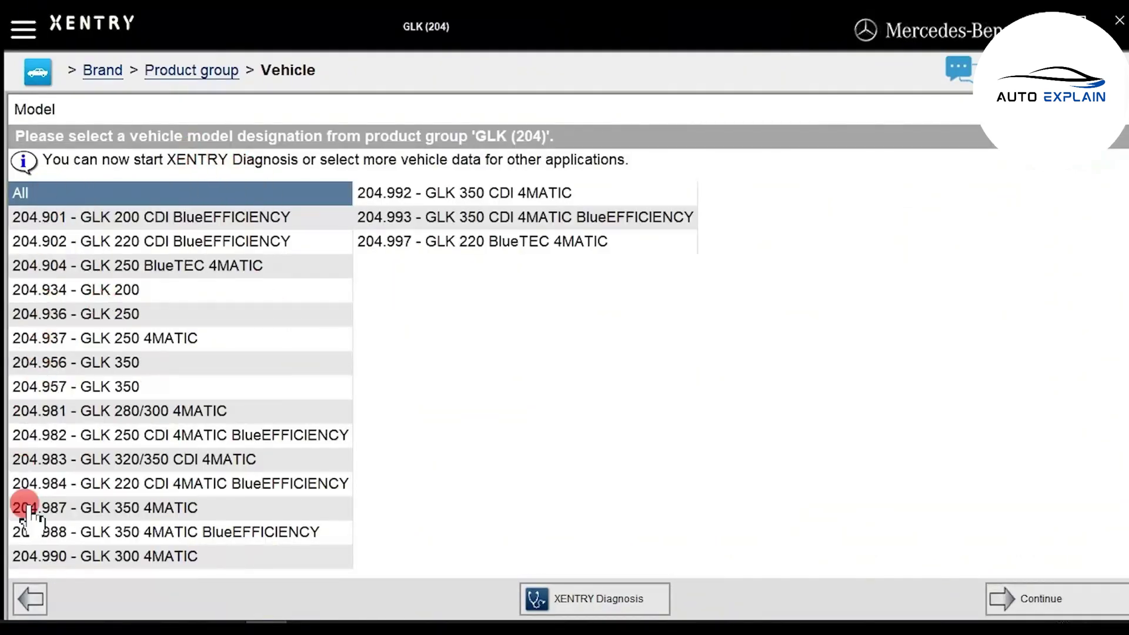
# Select model 204.981 GLK 280/300 4MATIC and start XENTRY Diagnosis for it
pyautogui.click(29, 364)
pyautogui.click(39, 412)
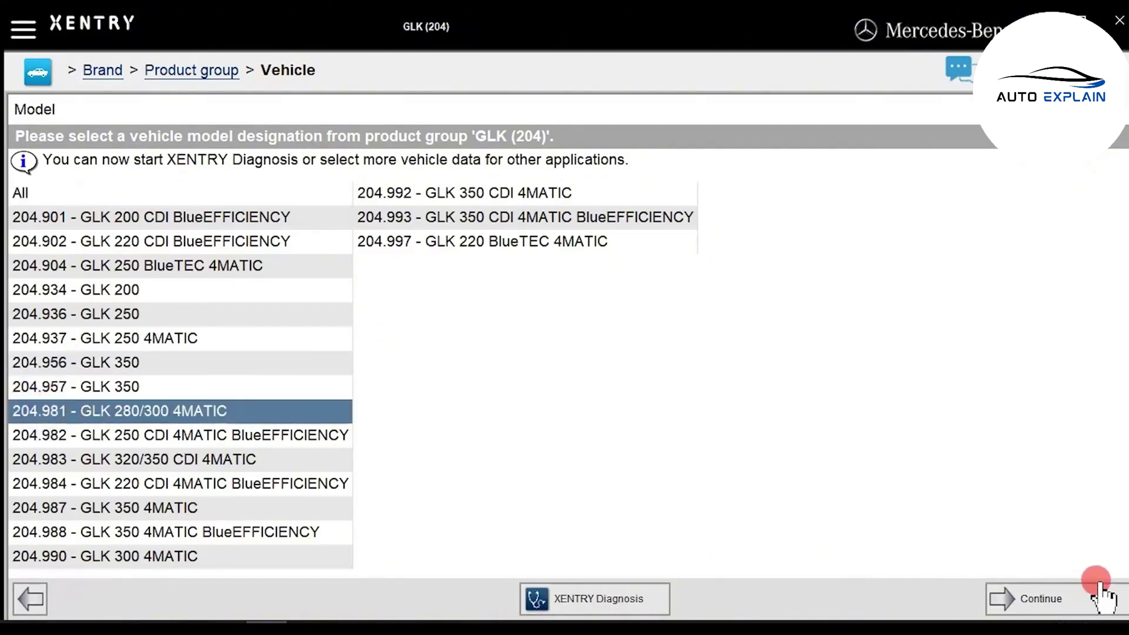
pyautogui.click(573, 595)
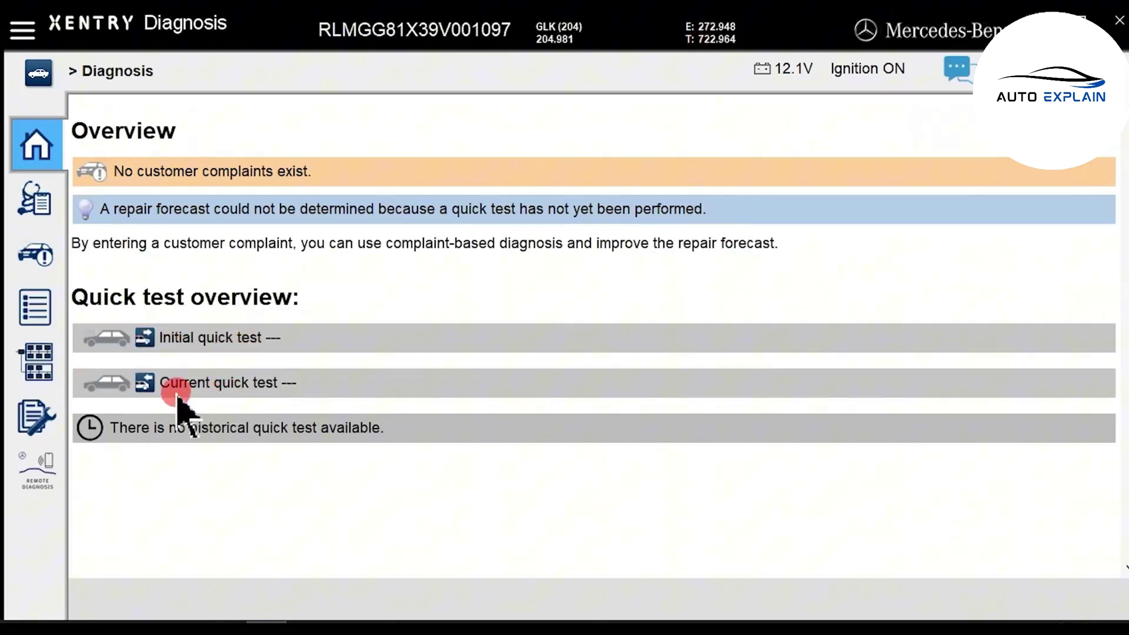
pyautogui.click(23, 187)
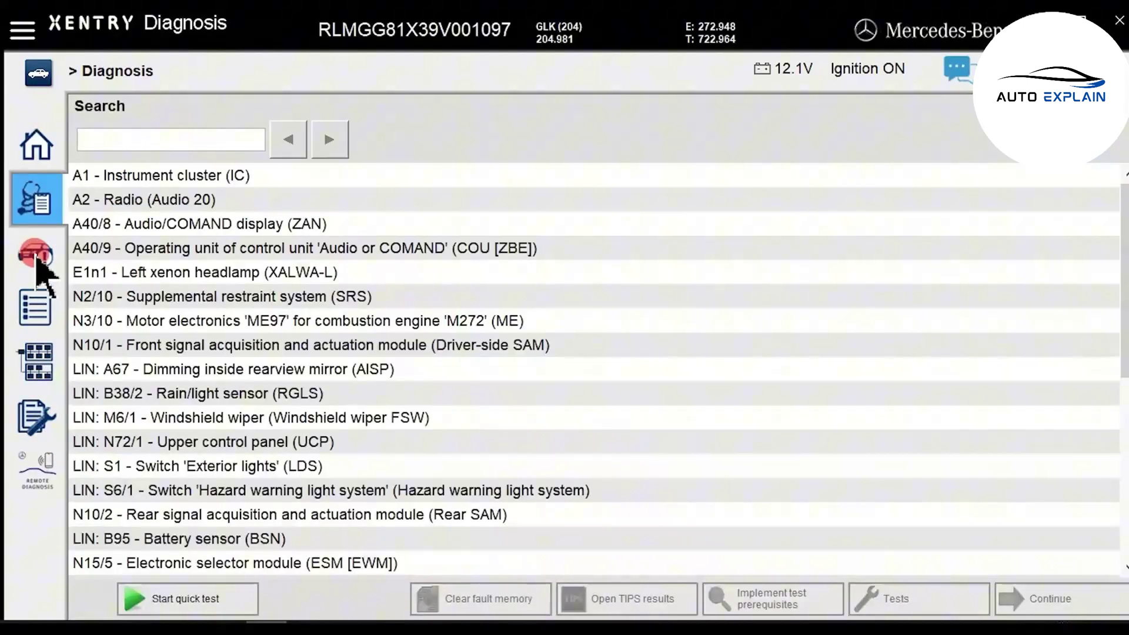
pyautogui.click(38, 257)
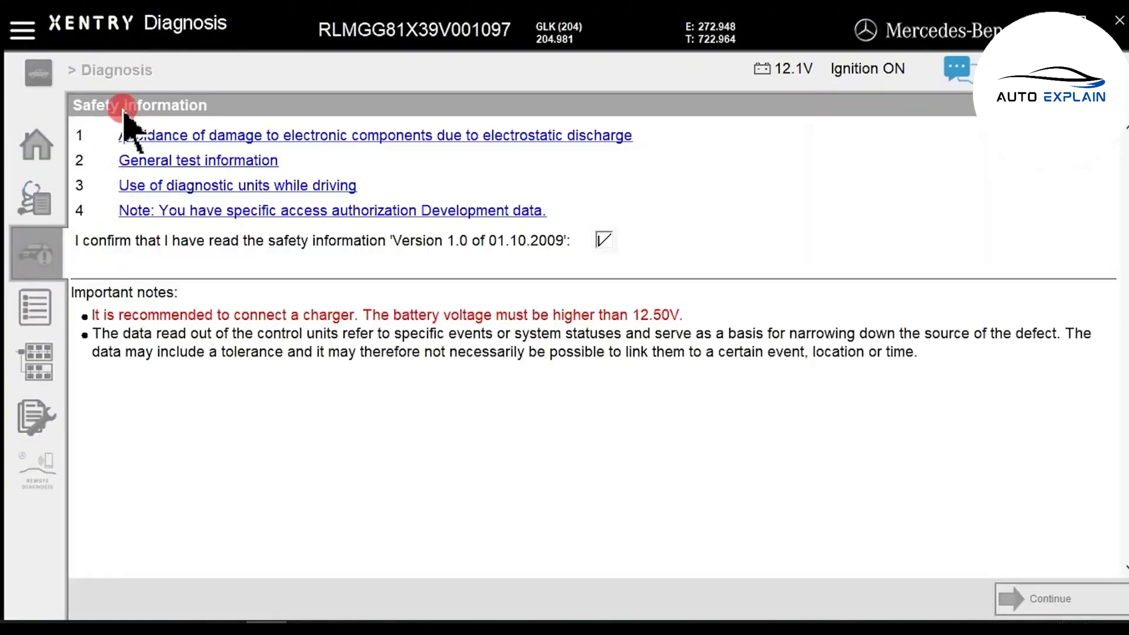
pyautogui.click(39, 319)
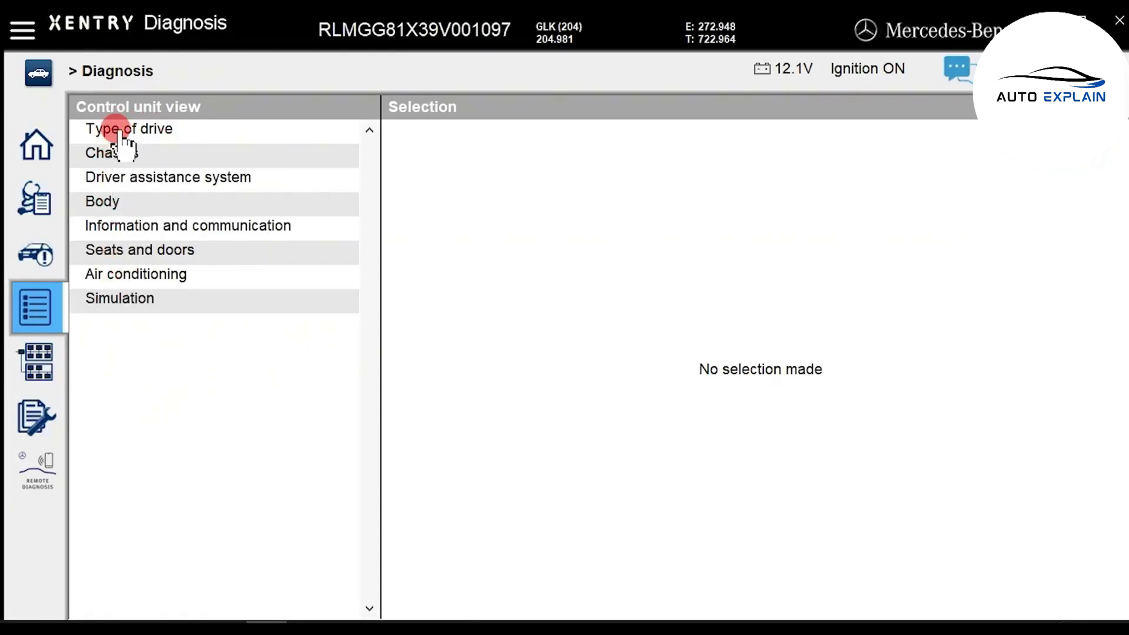
pyautogui.click(39, 364)
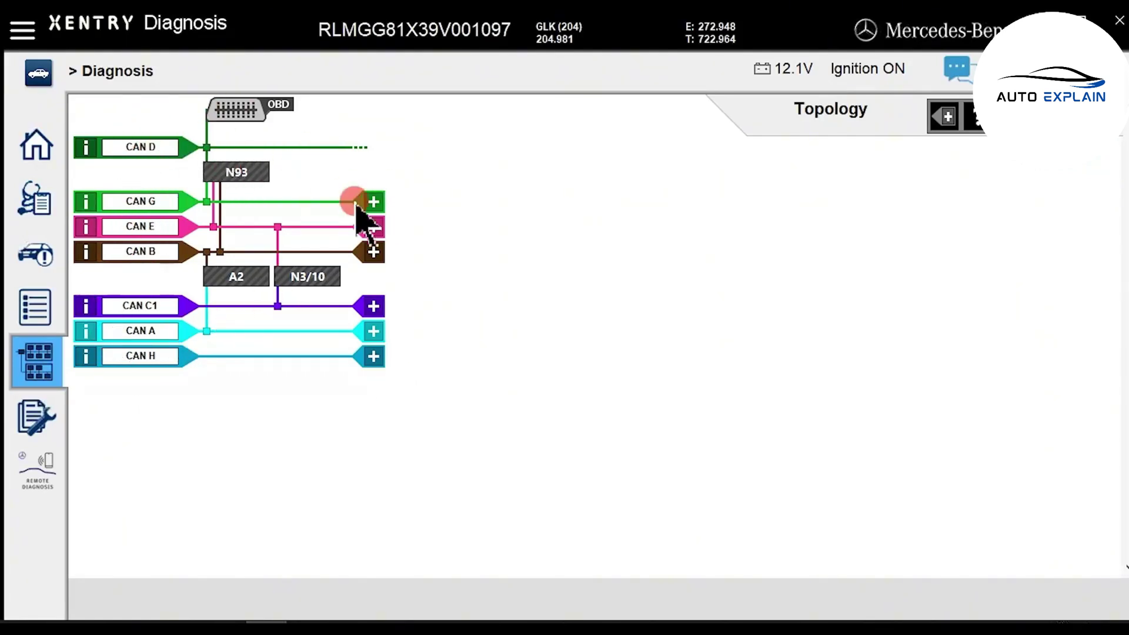
pyautogui.click(374, 202)
pyautogui.click(374, 227)
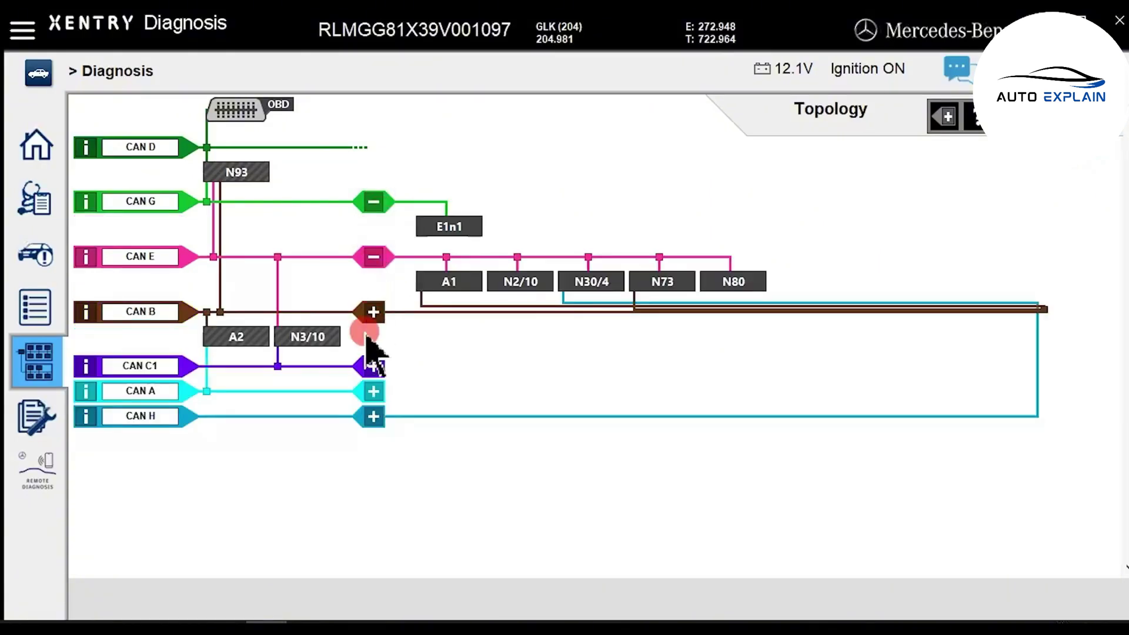
pyautogui.click(374, 366)
pyautogui.click(373, 422)
pyautogui.click(374, 474)
pyautogui.click(289, 72)
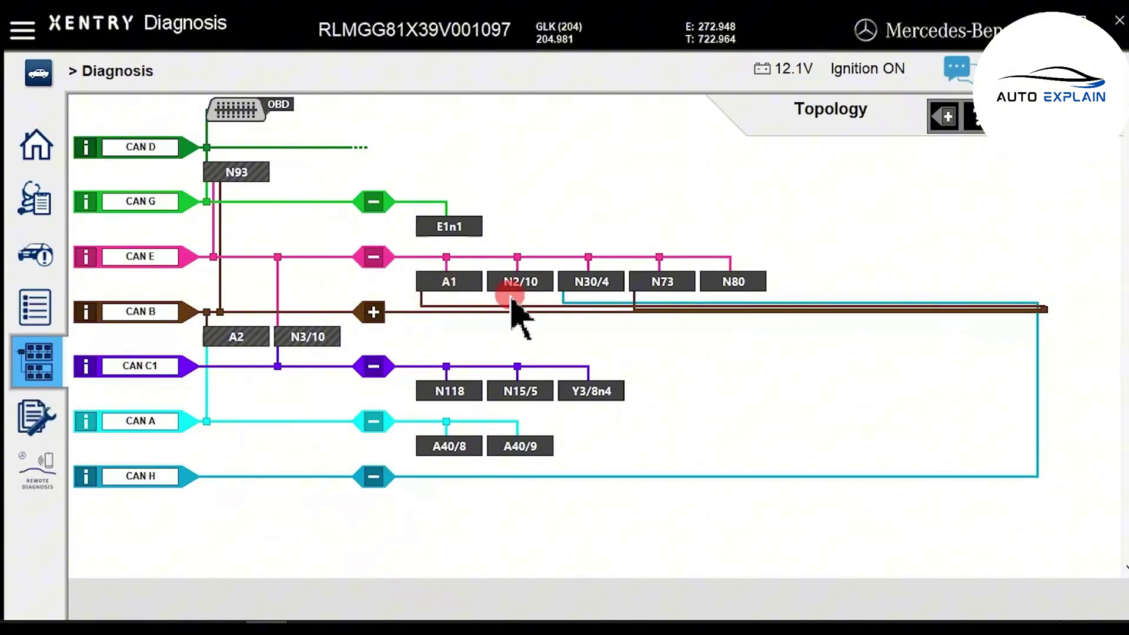
pyautogui.click(35, 144)
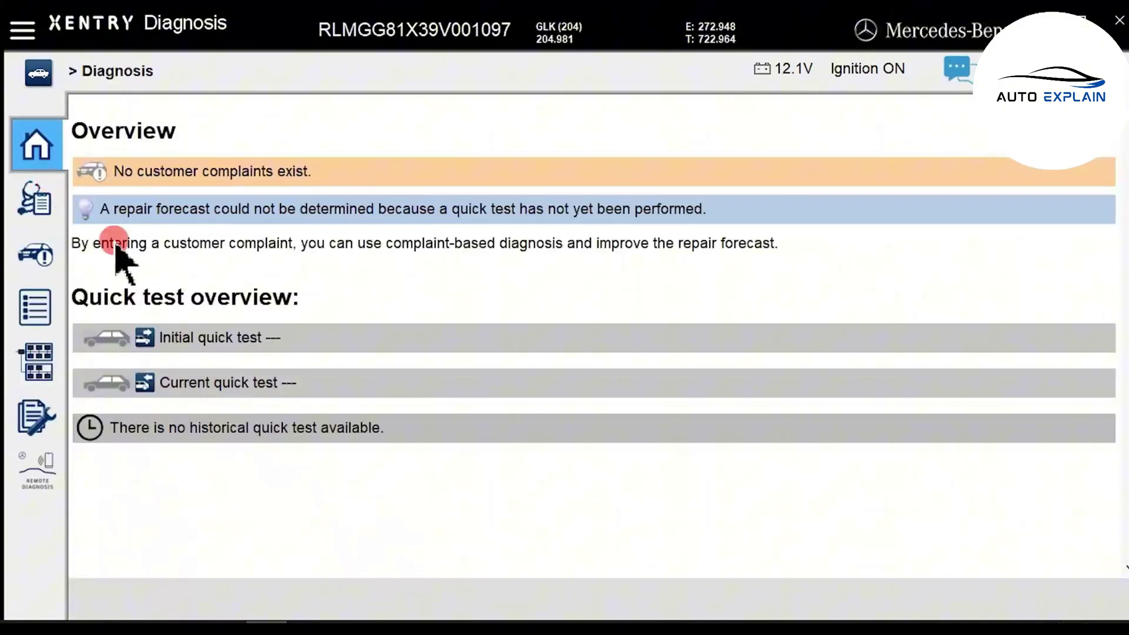
# Open the Initial quick test control-unit list and select N3/10 Motor electronics
pyautogui.click(219, 341)
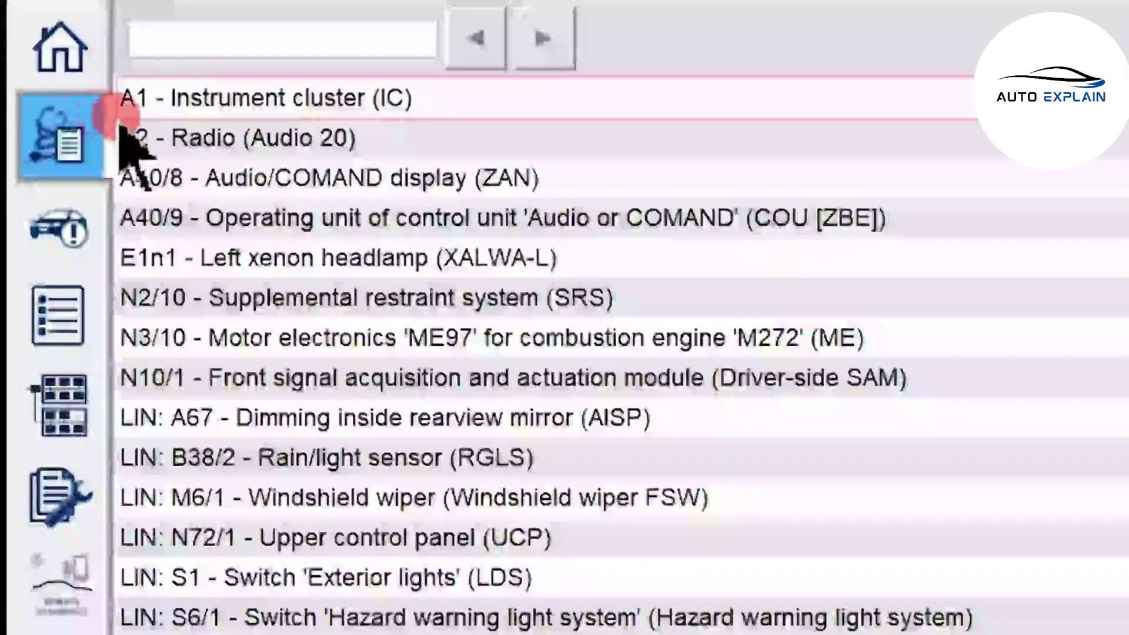
pyautogui.click(305, 112)
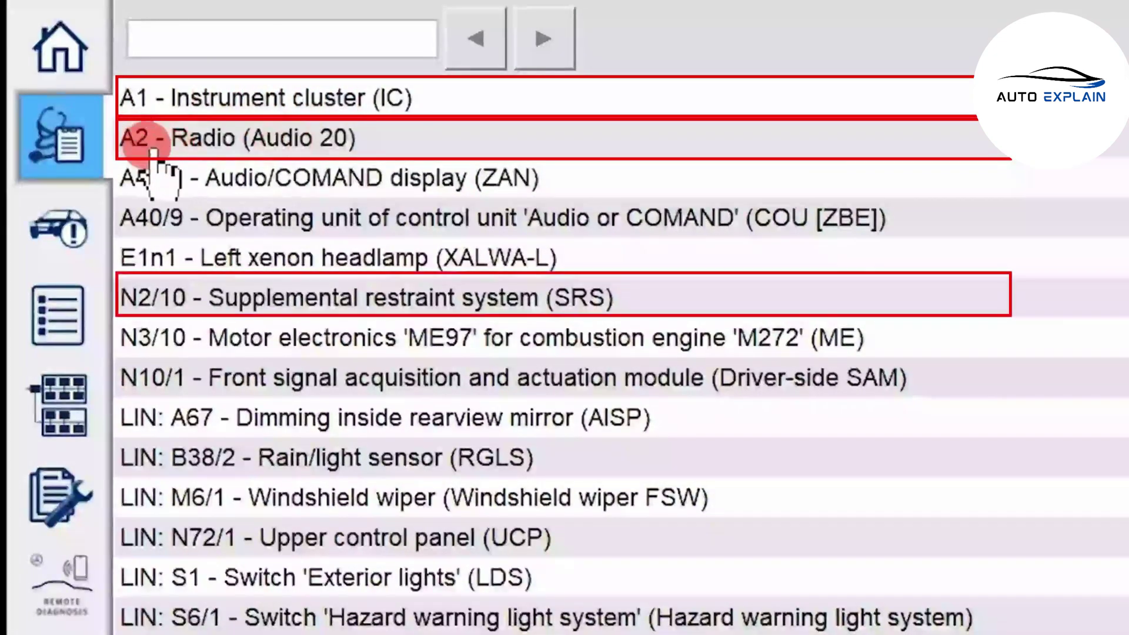
pyautogui.click(154, 332)
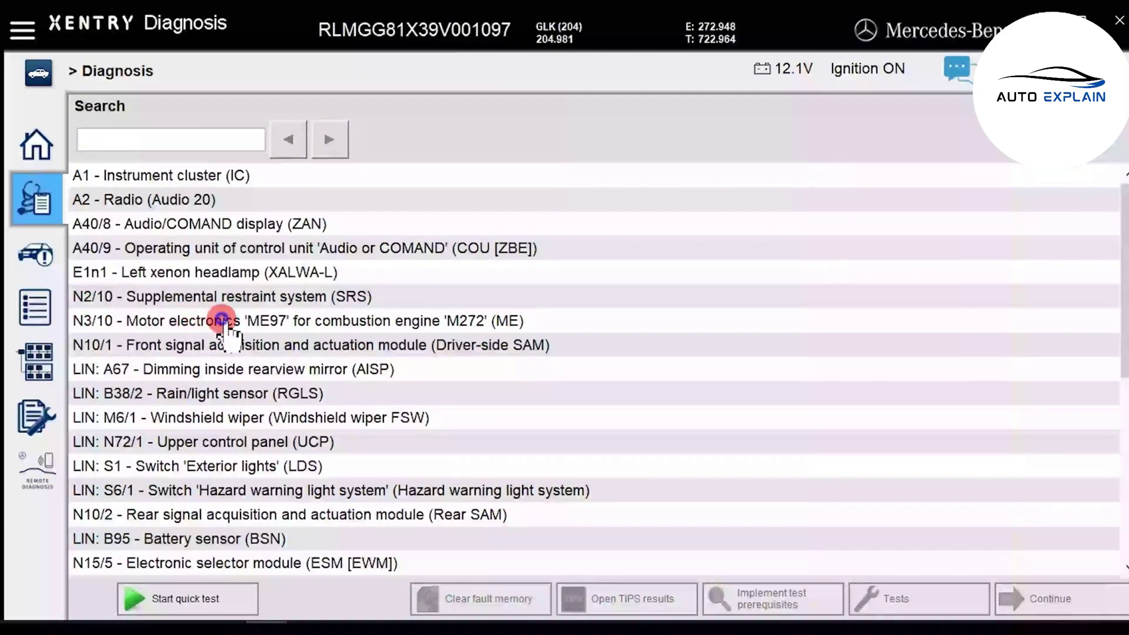
pyautogui.click(196, 322)
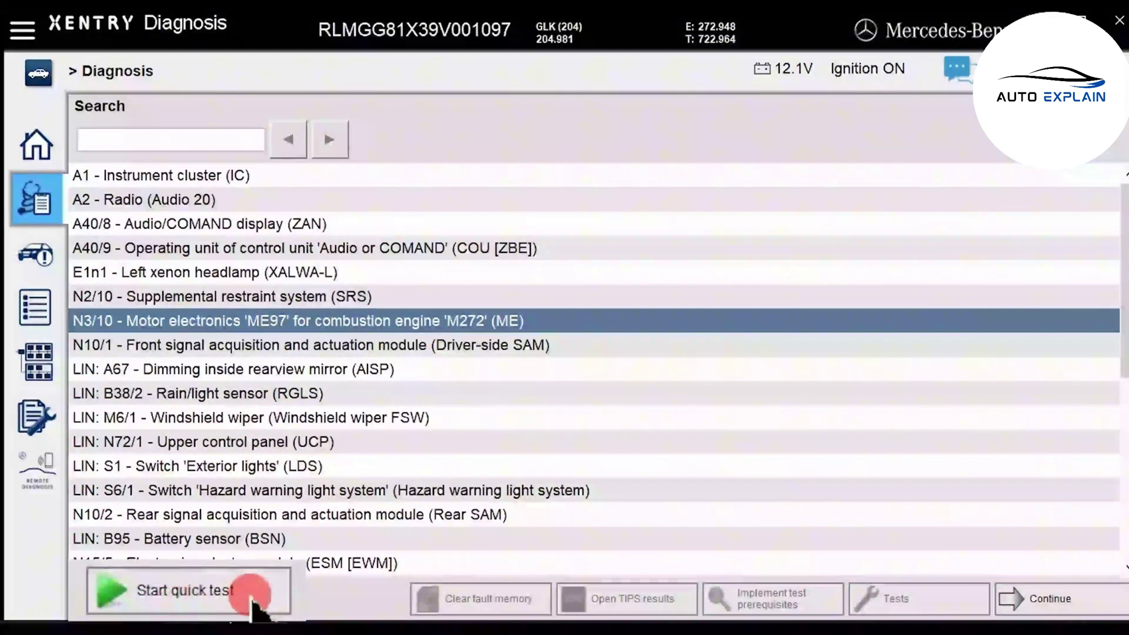
# Run the quick test across all 33 control units to list N3/10 faults like 1070 and 2193
pyautogui.click(198, 595)
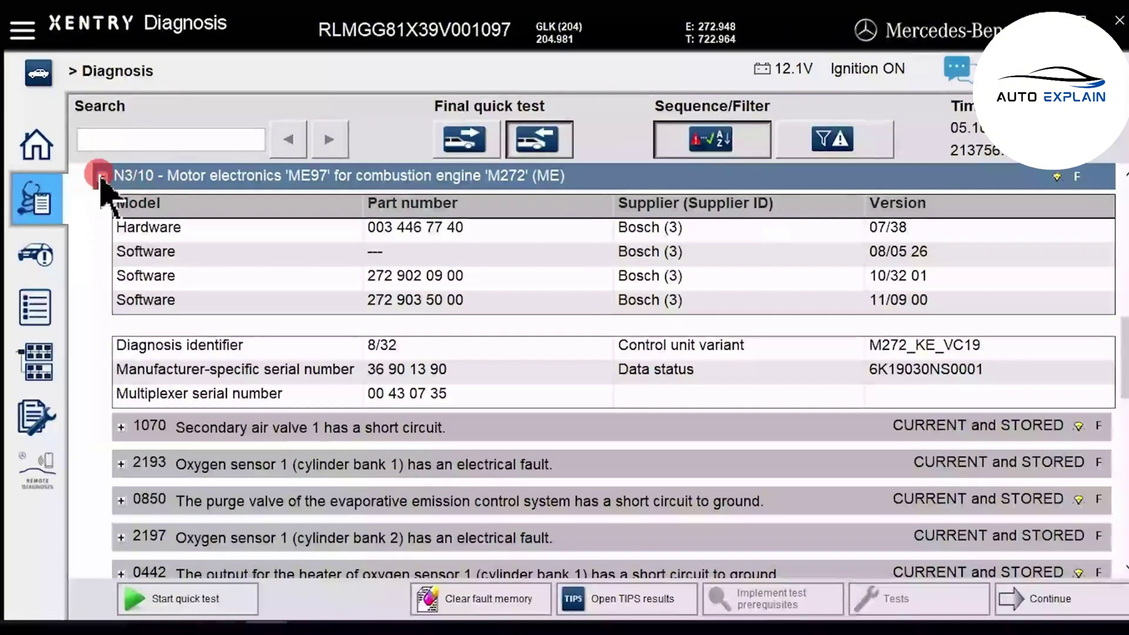
# Collapse the N3/10 engine details and the Body group in the quick-test results
pyautogui.click(102, 177)
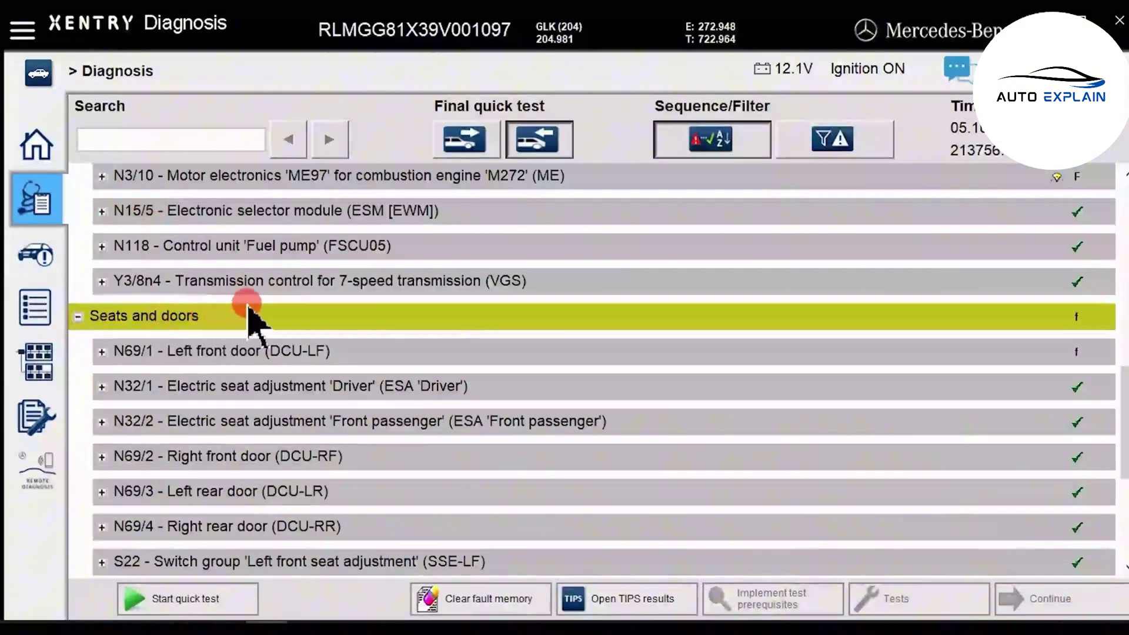
pyautogui.scroll(15, 335, 371)
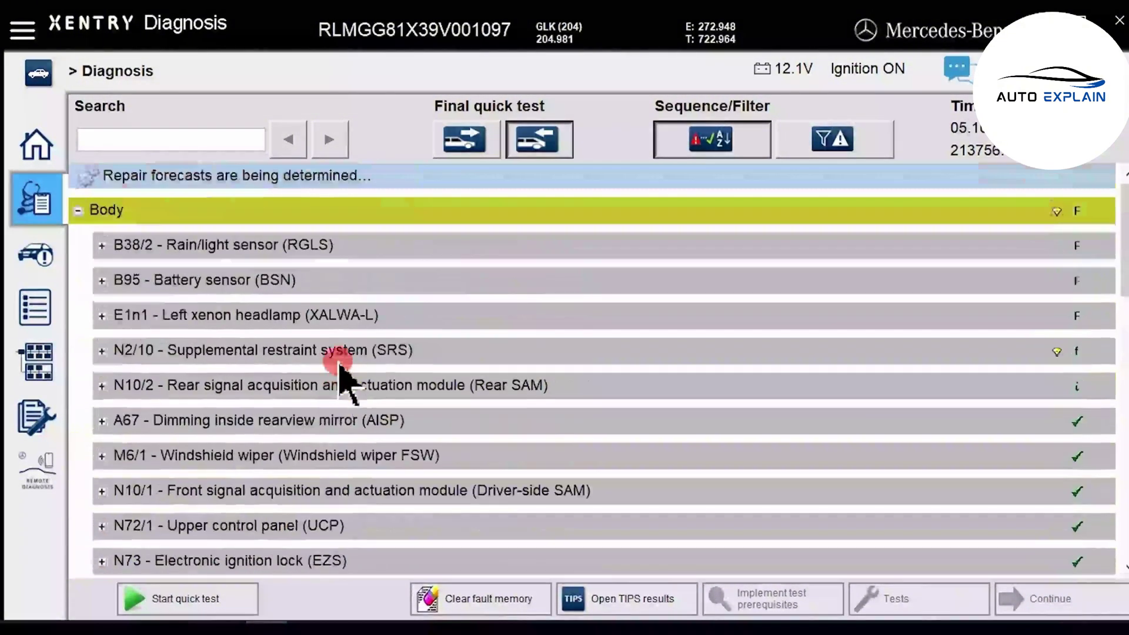
pyautogui.scroll(-3, 404, 274)
pyautogui.scroll(3, 404, 271)
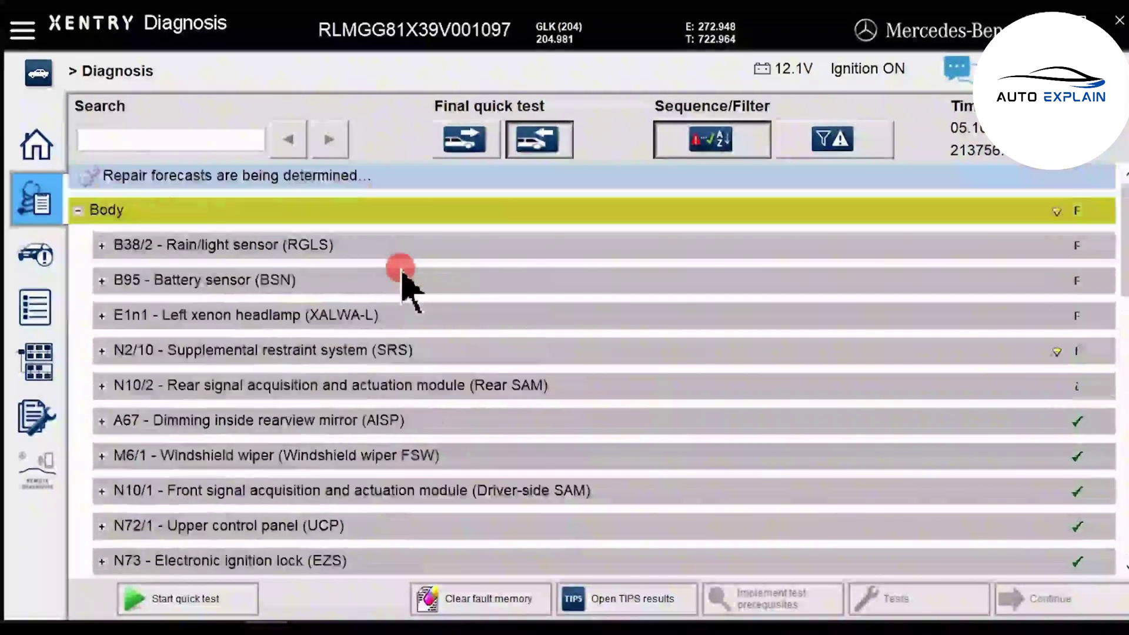
pyautogui.scroll(-4, 335, 374)
pyautogui.scroll(4, 335, 379)
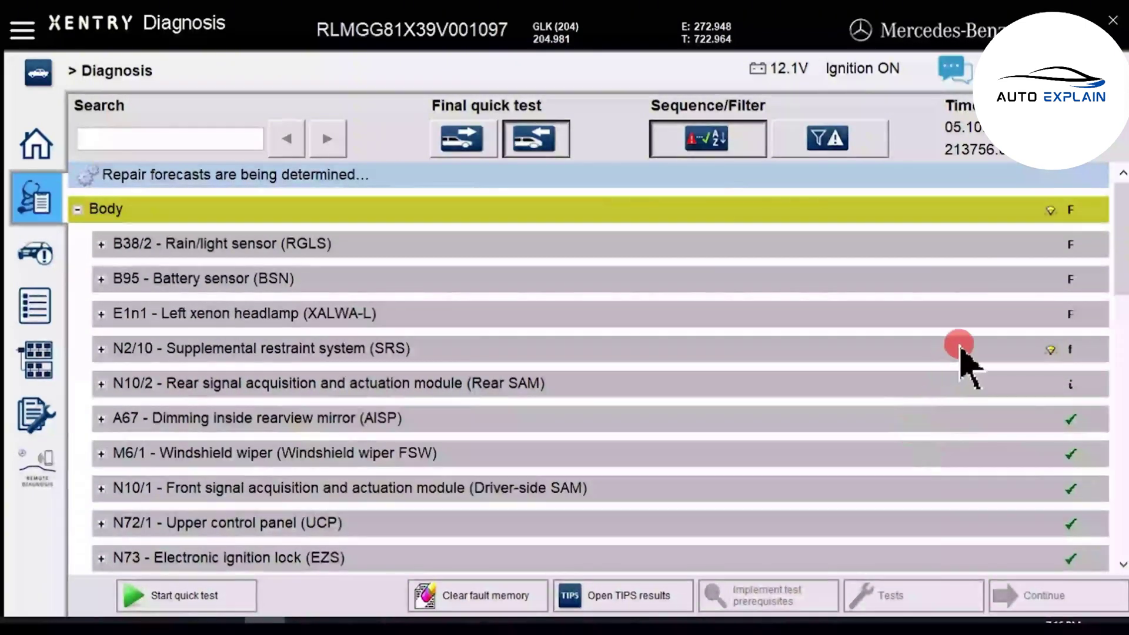
pyautogui.click(164, 211)
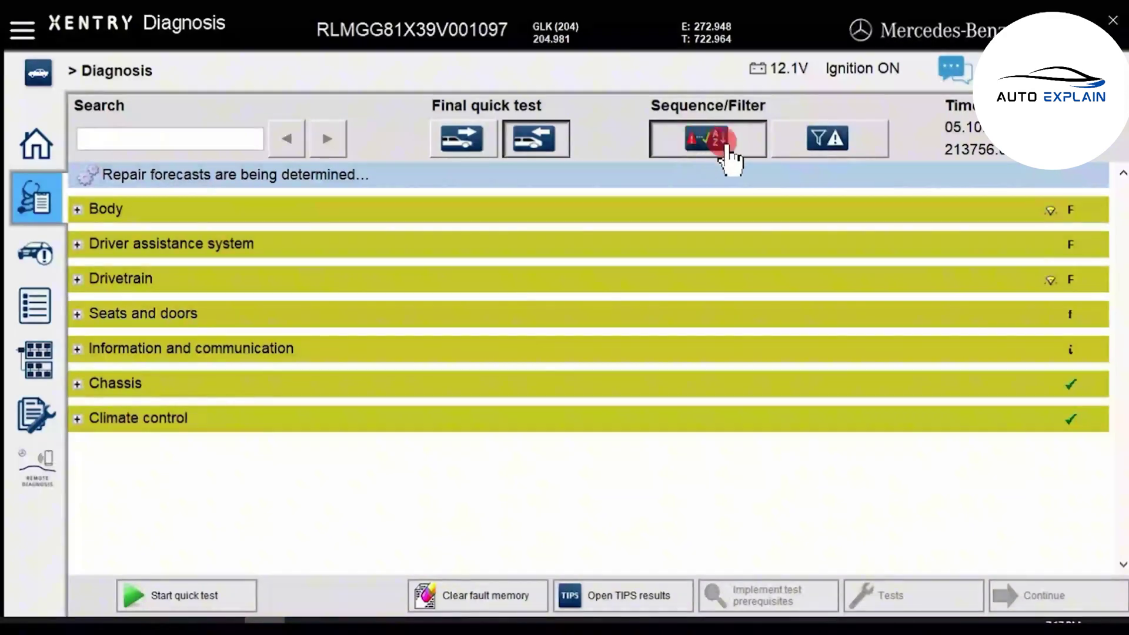
# Expand Body, sort control units faulty-first, and filter to faulty units like N62 and N3/10
pyautogui.click(726, 215)
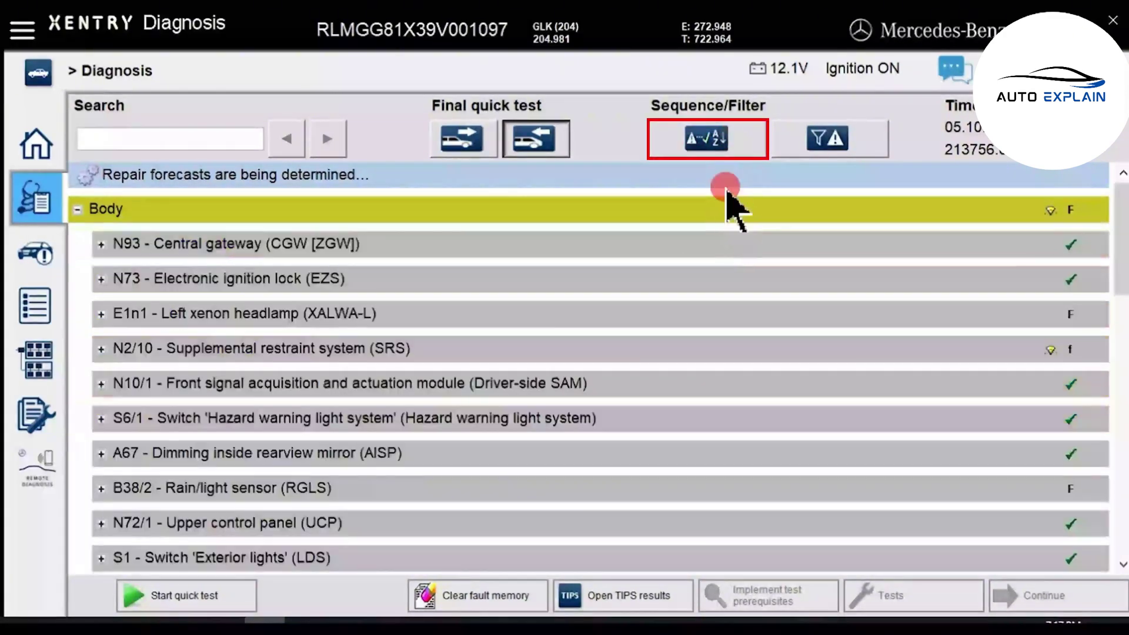
pyautogui.click(724, 141)
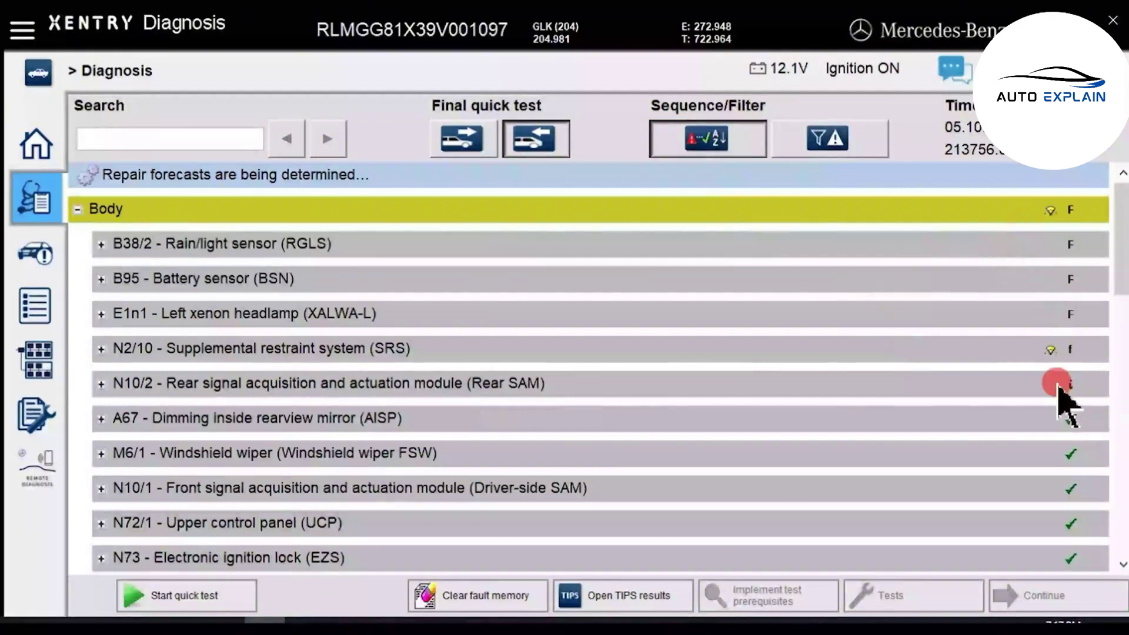
pyautogui.scroll(-2, 1053, 320)
pyautogui.scroll(-1, 1053, 322)
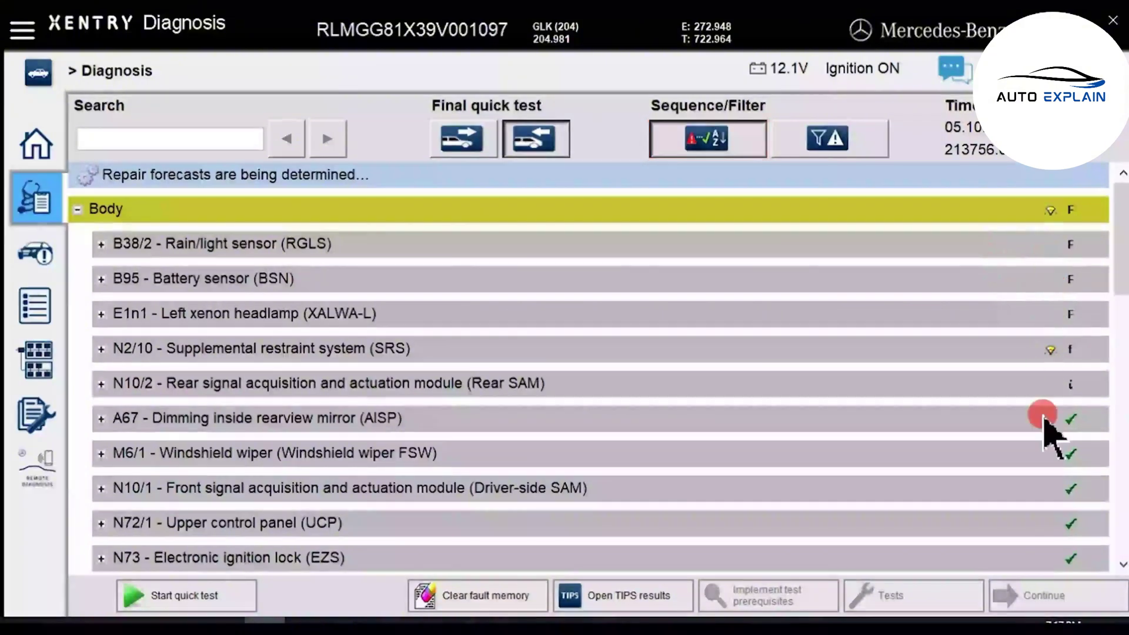
pyautogui.scroll(-1, 1044, 461)
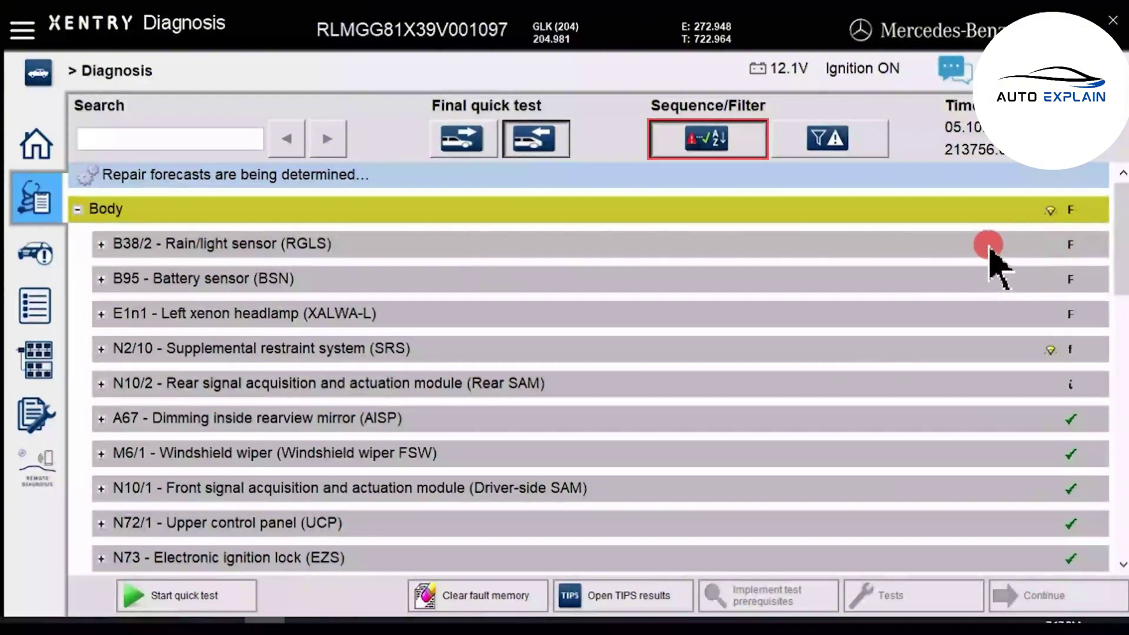
pyautogui.click(841, 150)
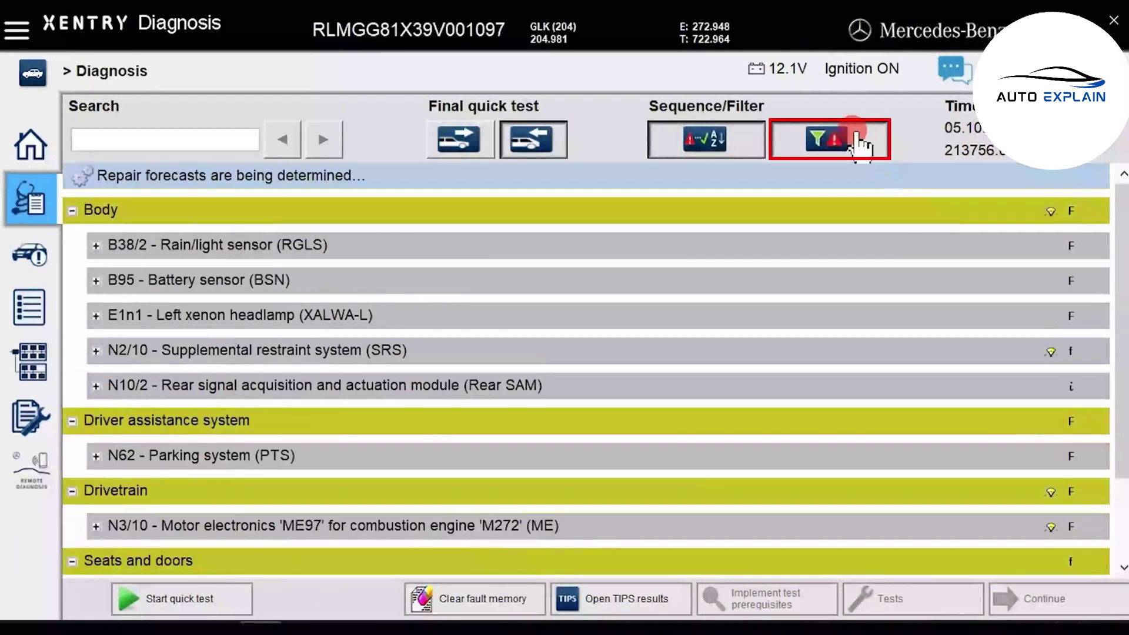
pyautogui.click(819, 150)
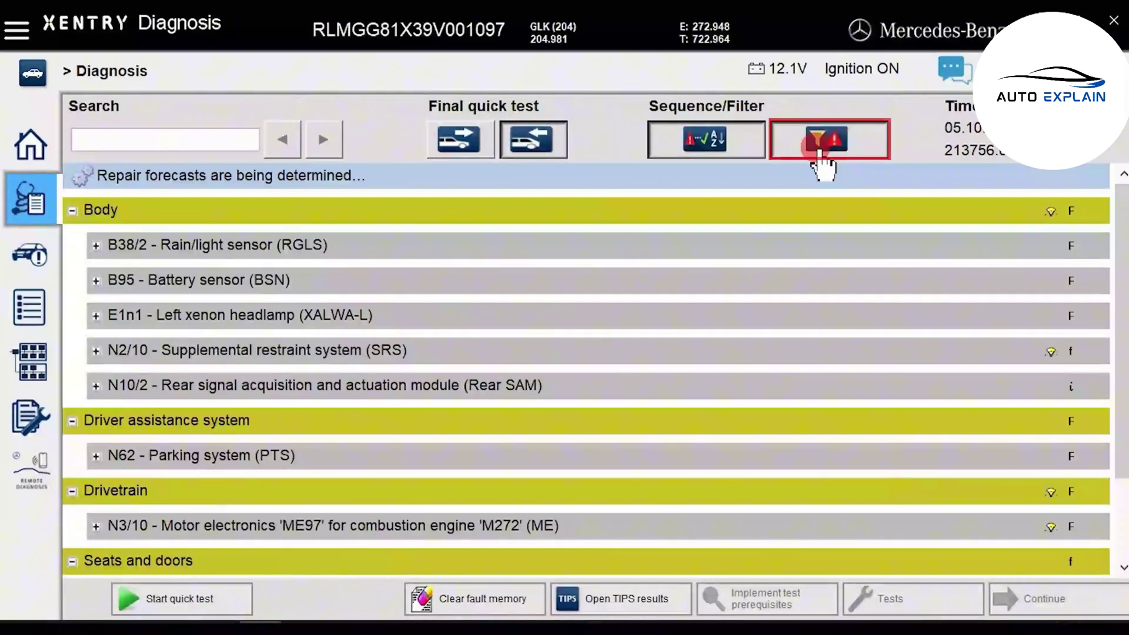
pyautogui.scroll(-3, 675, 302)
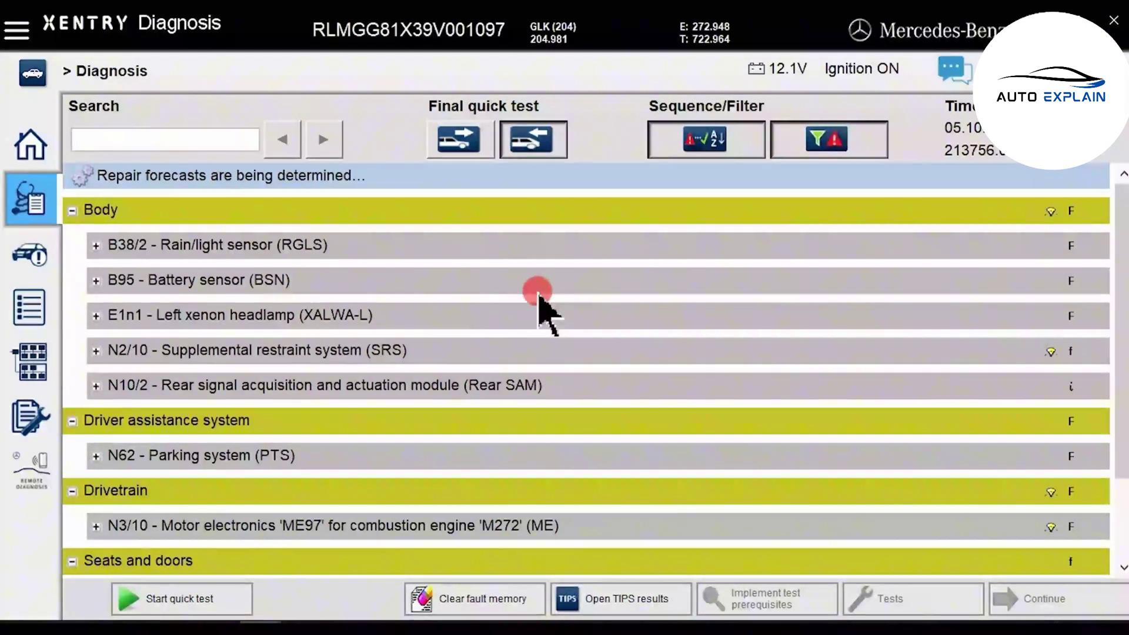
pyautogui.scroll(-1, 537, 294)
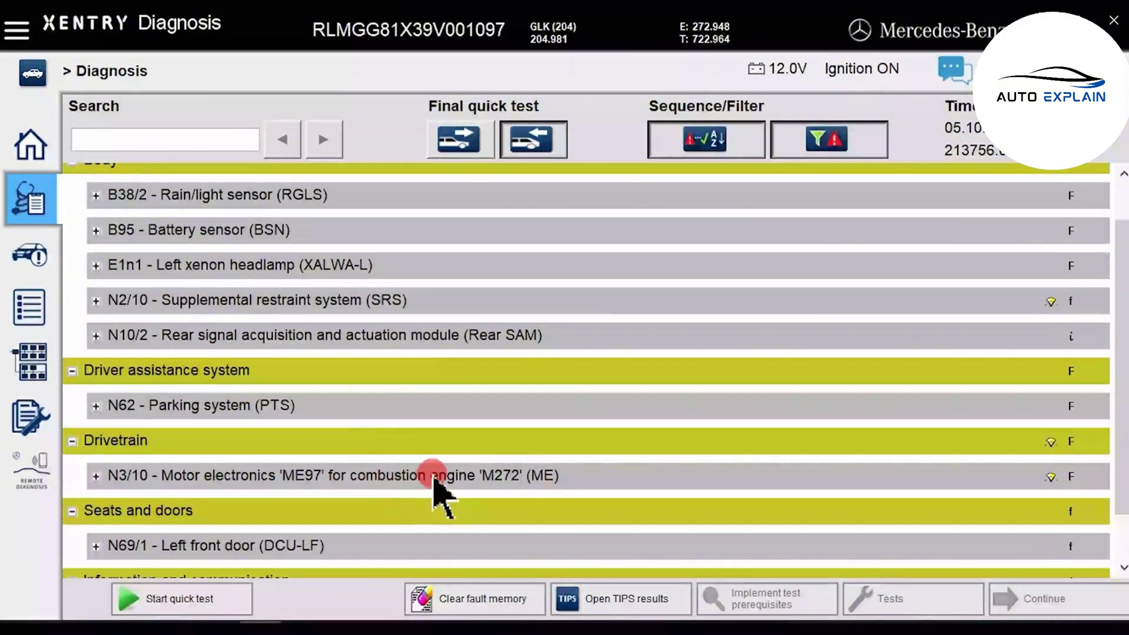
pyautogui.click(432, 474)
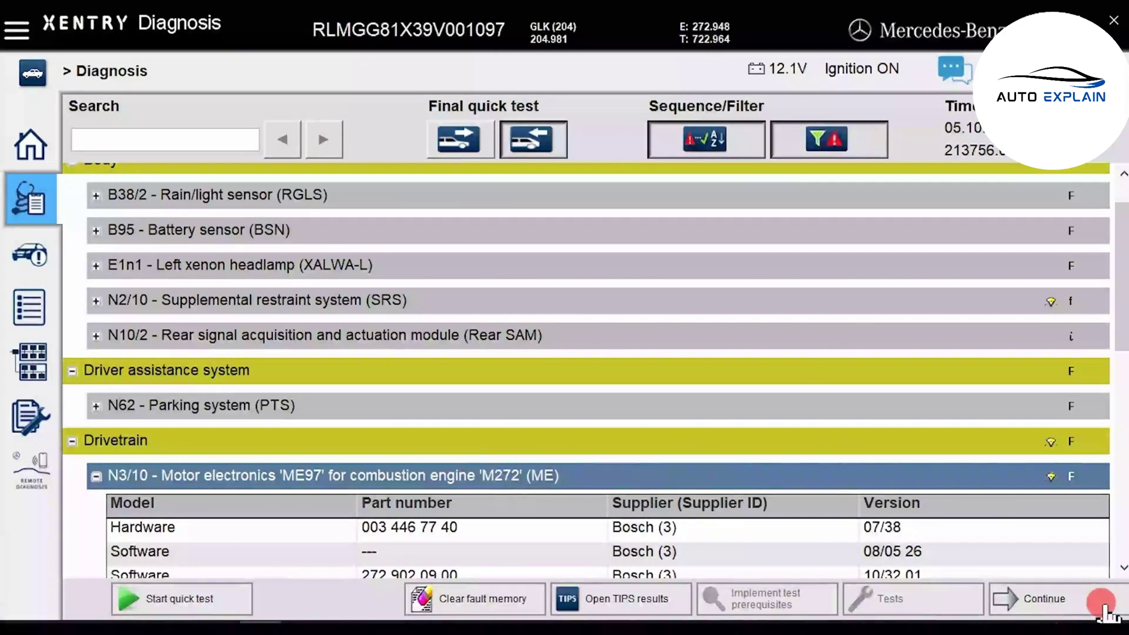
# Open the N3/10 engine unit, confirming the safety information was read, and connect
pyautogui.doubleClick(430, 475)
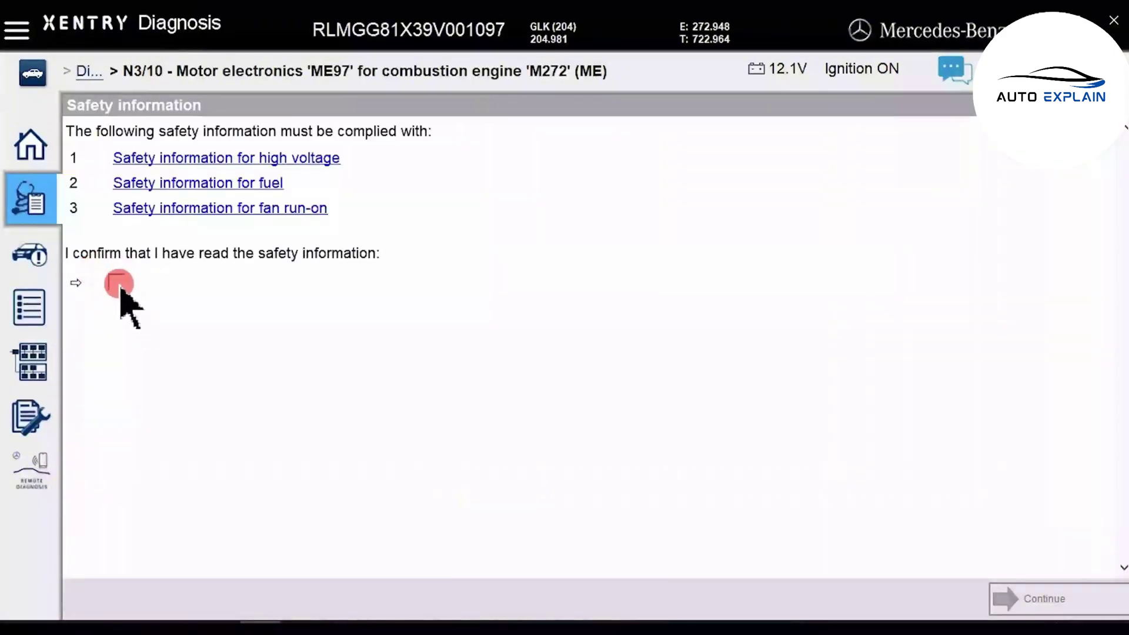
pyautogui.click(118, 281)
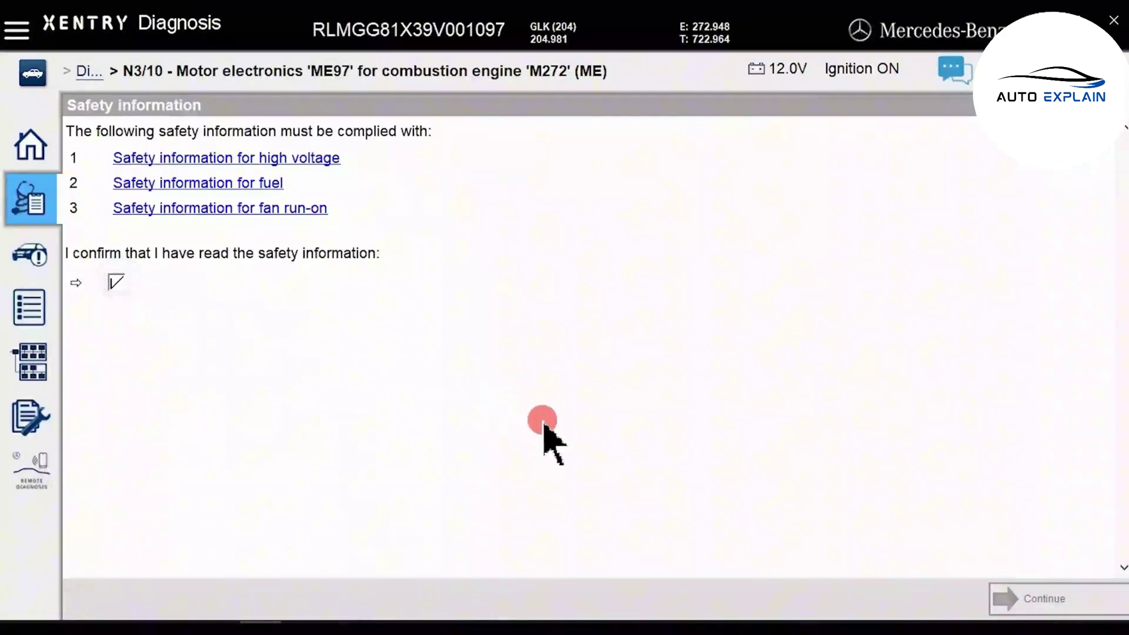
pyautogui.click(1055, 599)
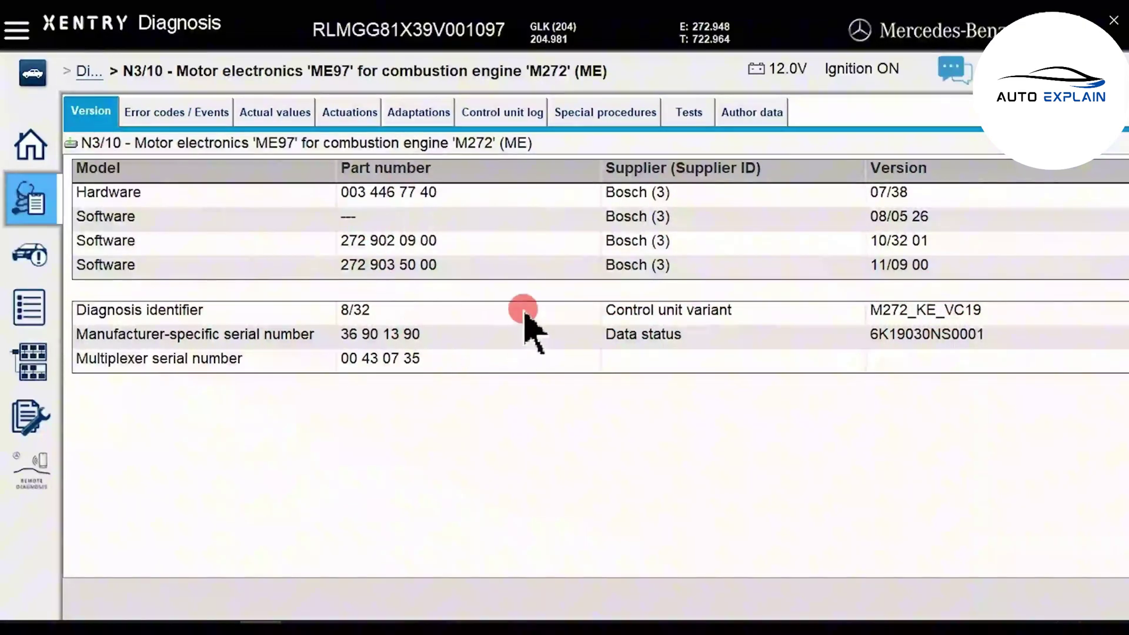
# Read the N3/10 Error codes / Events, then switch to the engine's Actual values groups
pyautogui.click(175, 118)
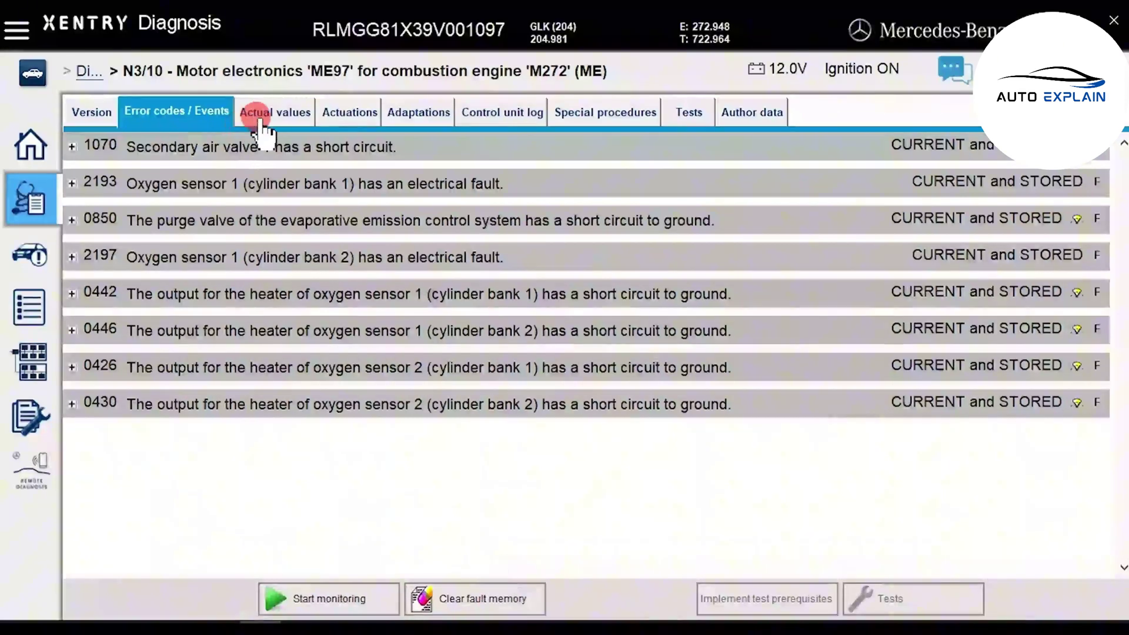
pyautogui.click(276, 113)
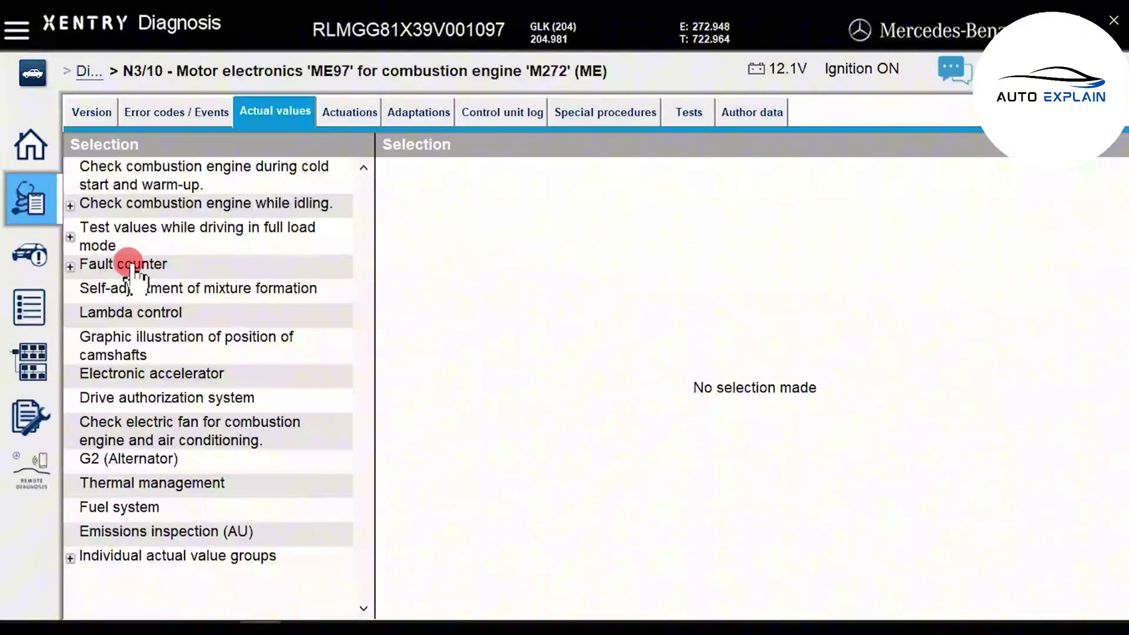
# View Fault counter and cold-start values as bar and line graphs, then G2 and Thermal management
pyautogui.click(141, 267)
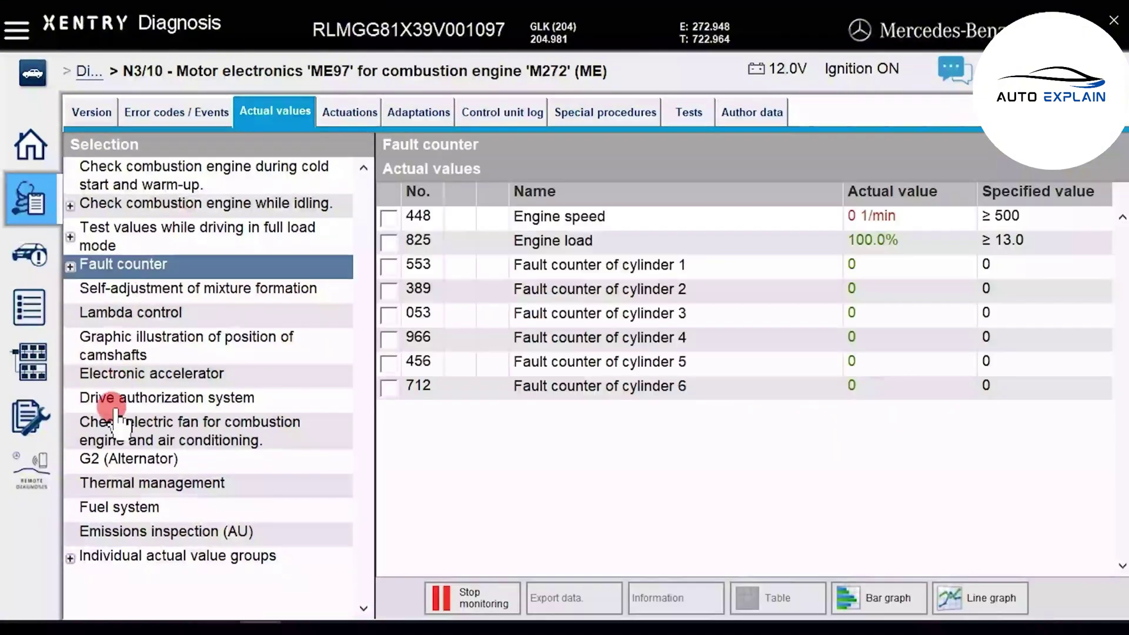
pyautogui.click(161, 347)
pyautogui.click(147, 188)
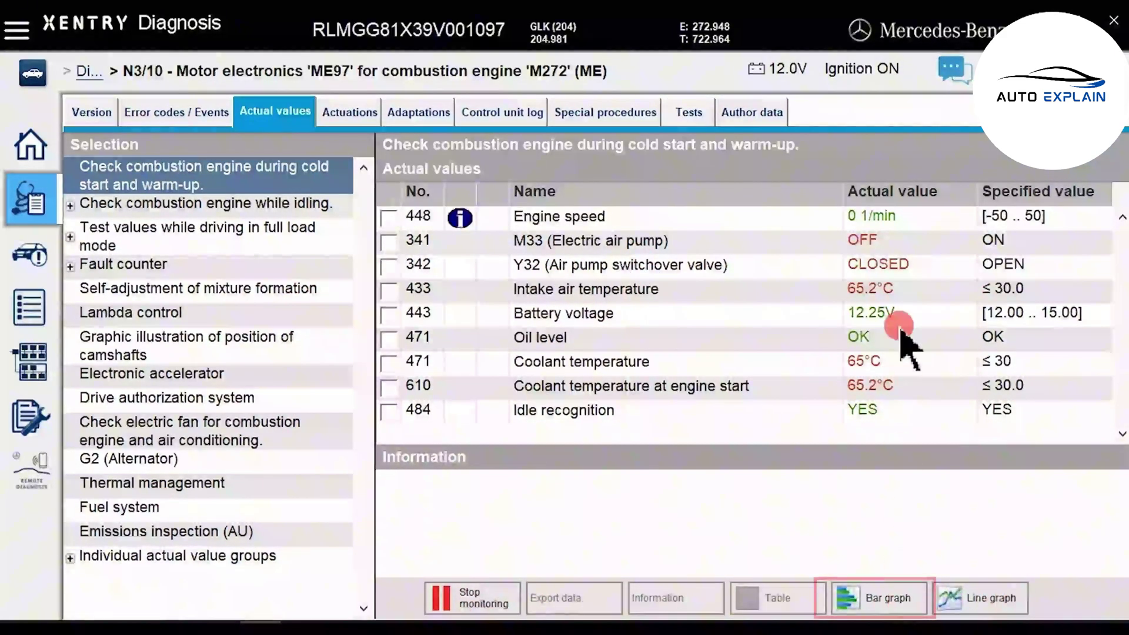
pyautogui.click(874, 606)
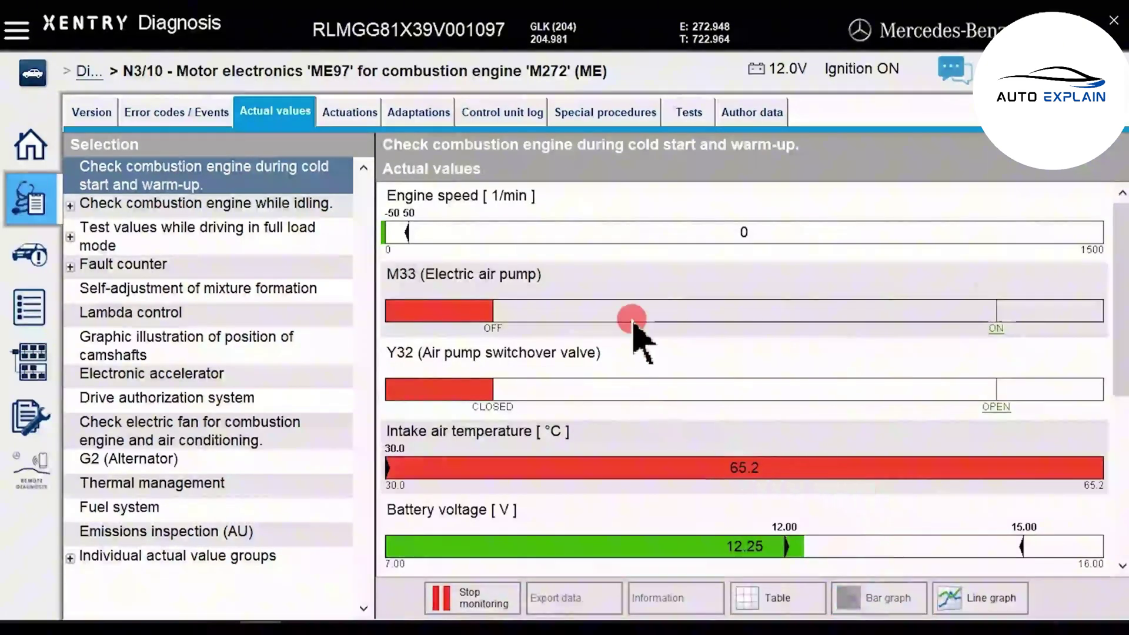
pyautogui.click(979, 597)
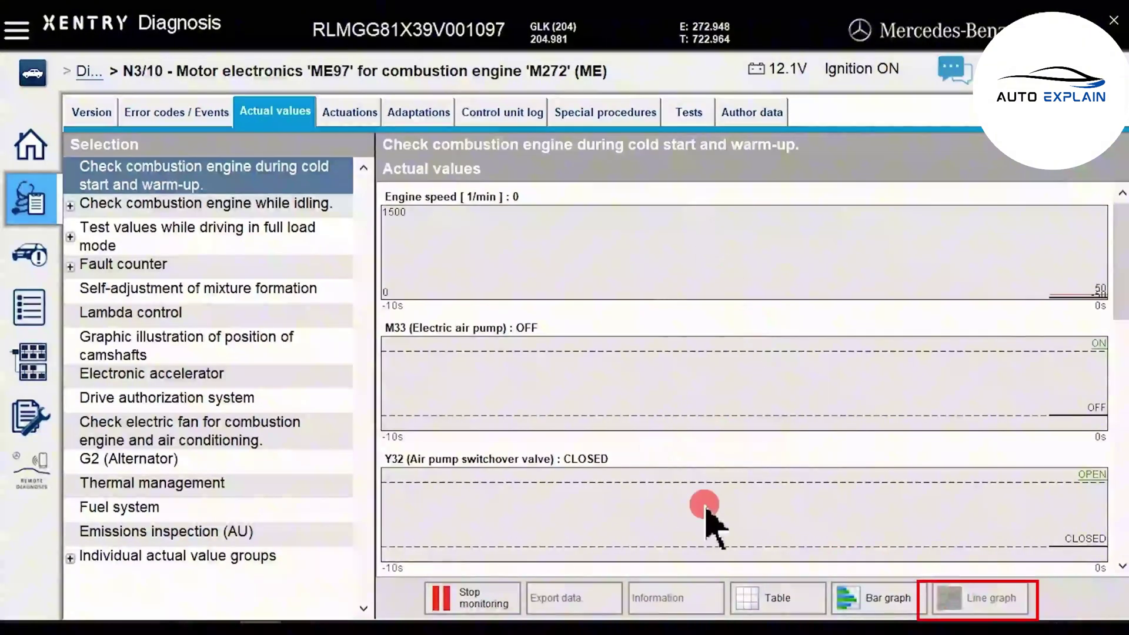
pyautogui.click(158, 459)
pyautogui.click(157, 484)
# Store actual value group 'data' with gear range, sensor rotor adaptation values and both idle self-adjustments
pyautogui.click(166, 558)
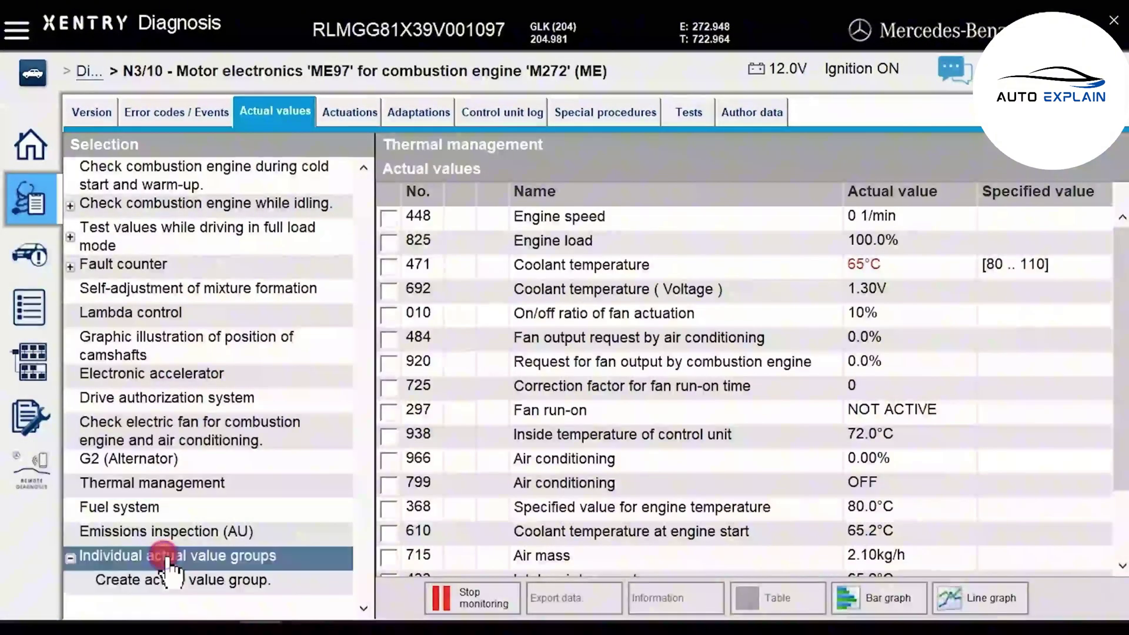
pyautogui.click(247, 579)
pyautogui.click(397, 433)
pyautogui.click(397, 458)
pyautogui.click(397, 504)
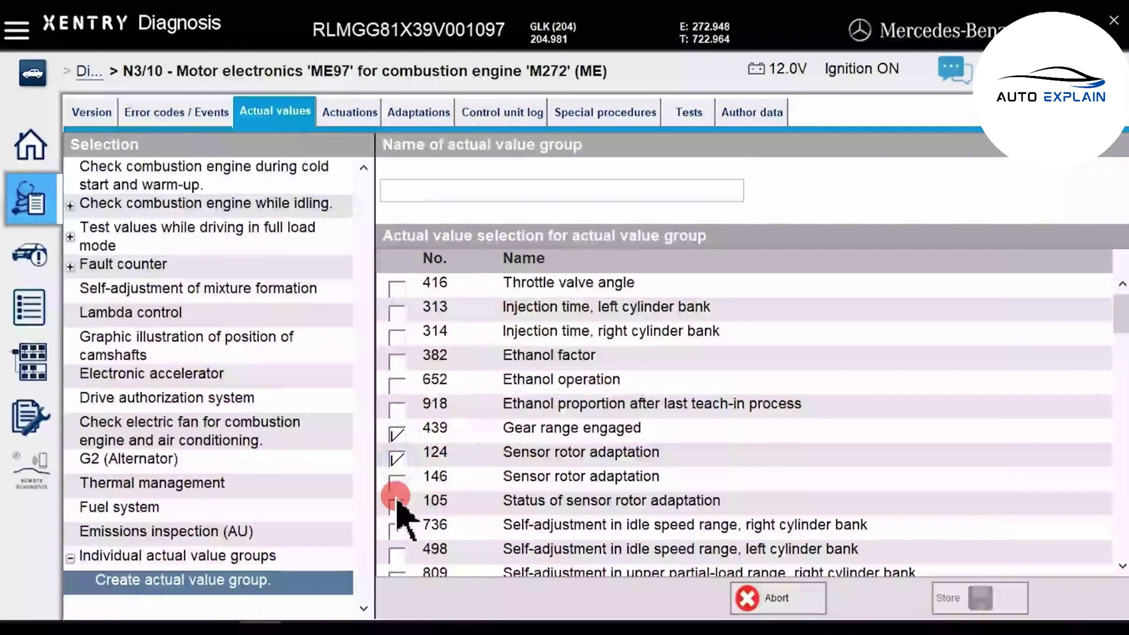
pyautogui.click(396, 531)
pyautogui.click(397, 556)
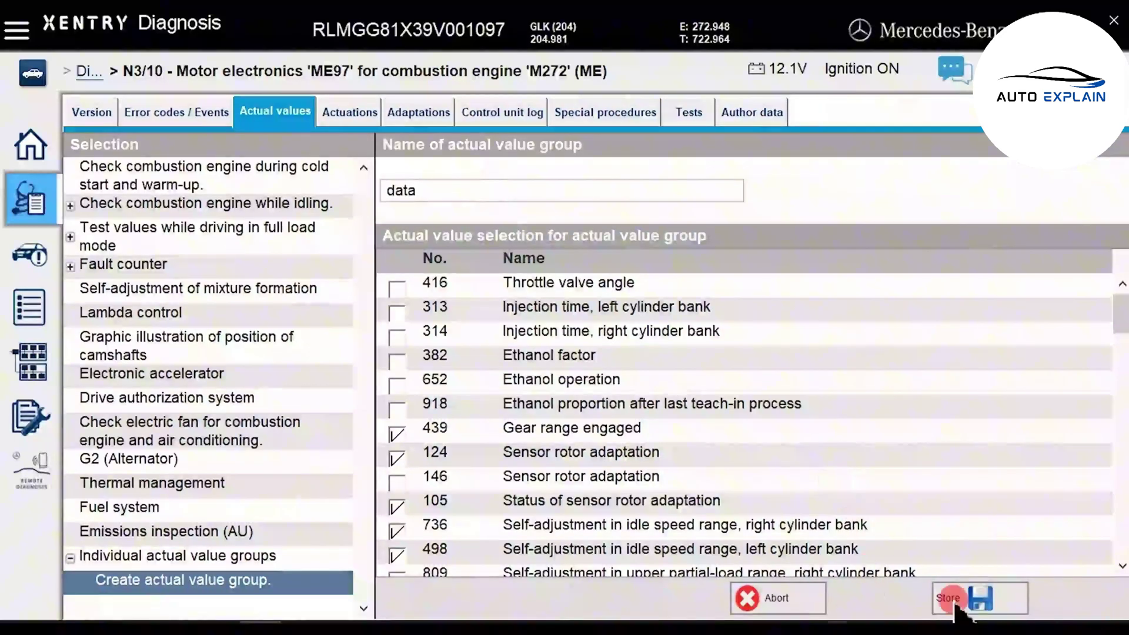
pyautogui.click(978, 599)
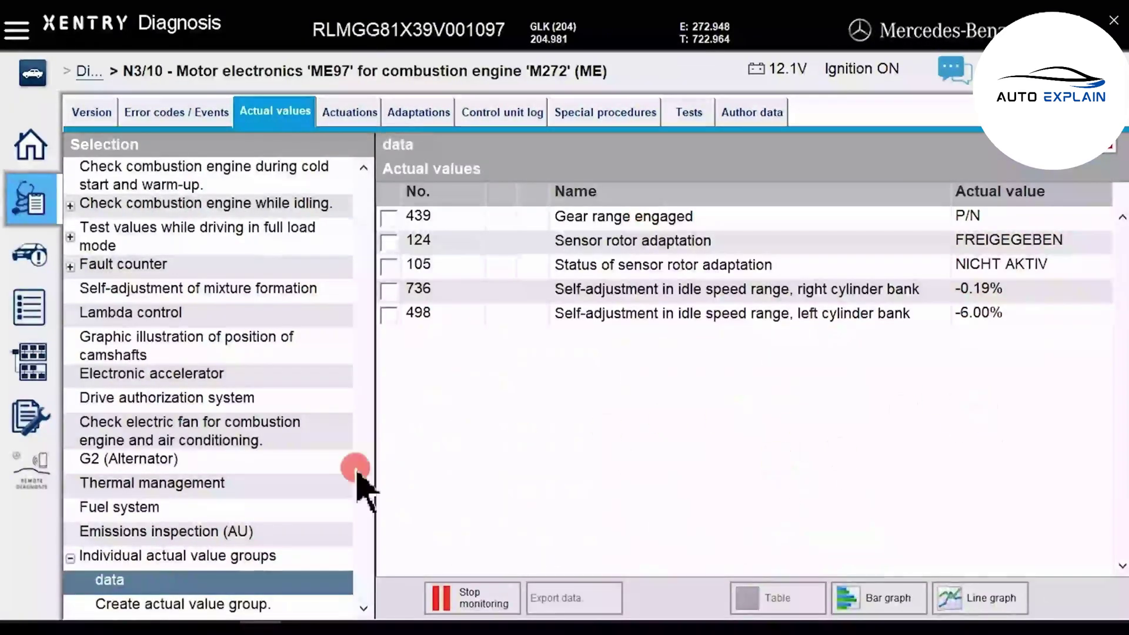
pyautogui.click(635, 242)
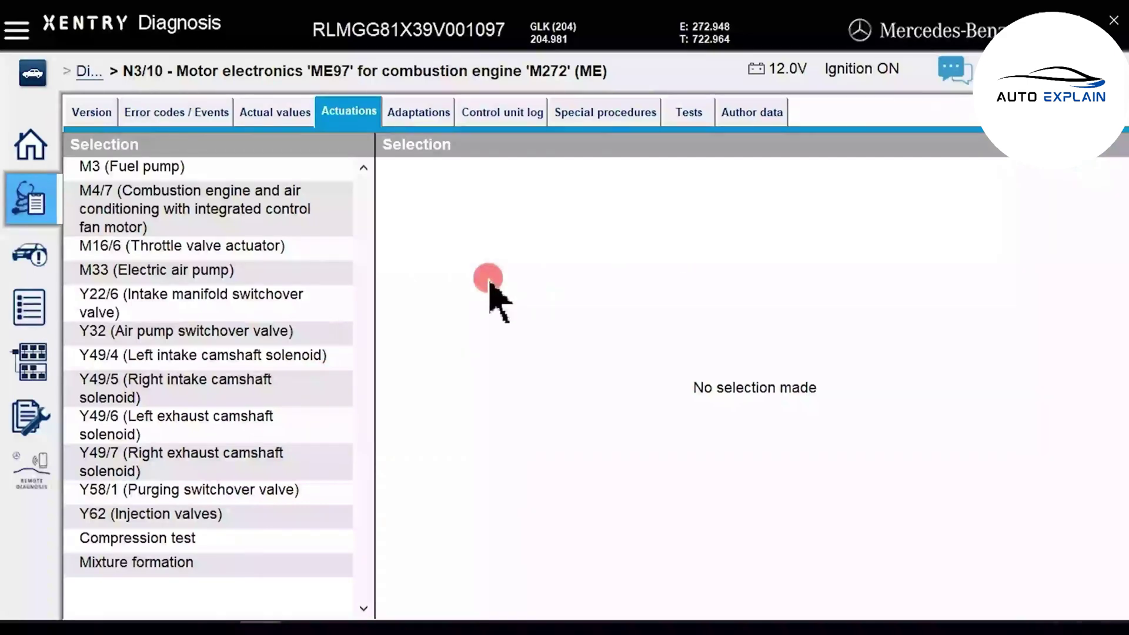
# Review requirements for M3, M33, Y32, camshaft solenoids, Y58/1 and Y62 injection valve actuations
pyautogui.click(154, 166)
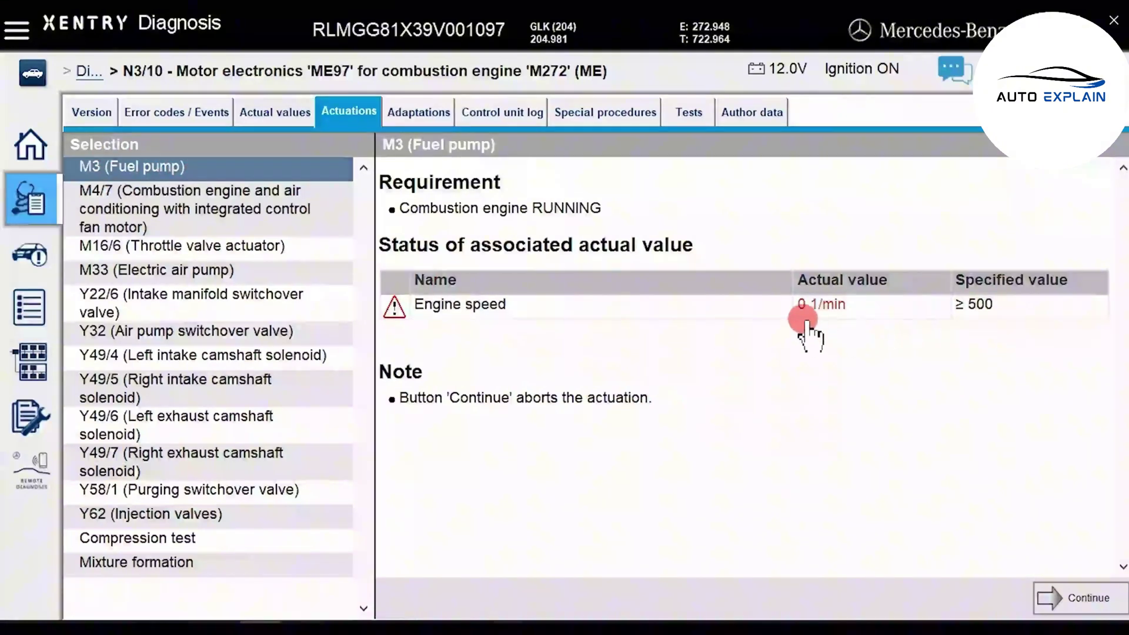
pyautogui.click(201, 271)
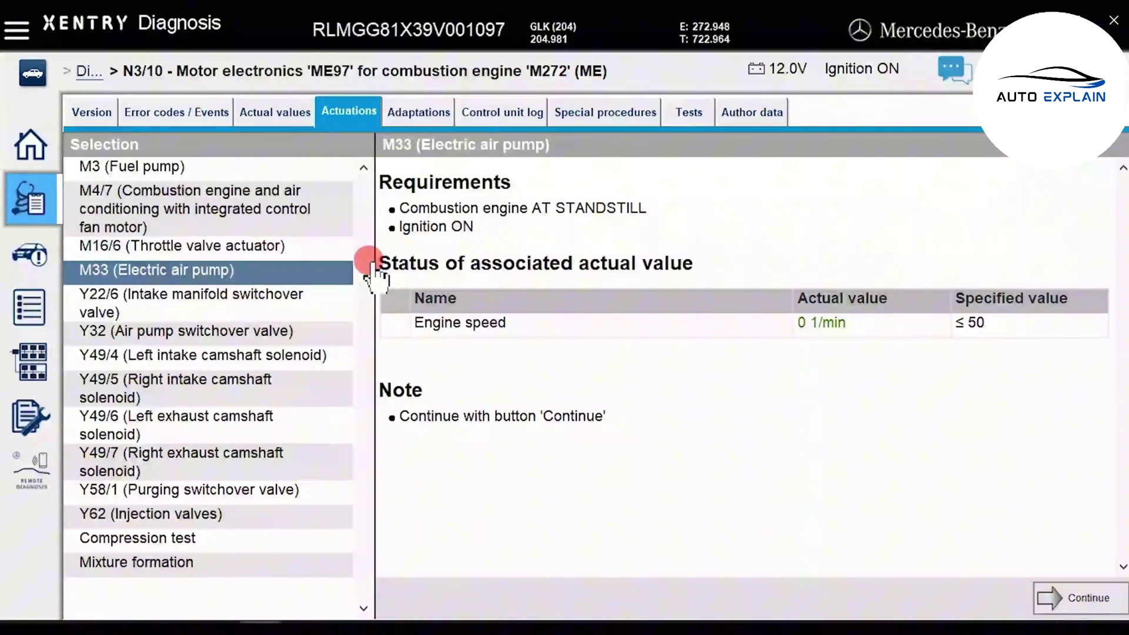
pyautogui.click(192, 390)
pyautogui.click(196, 331)
pyautogui.click(197, 355)
pyautogui.click(194, 453)
pyautogui.click(187, 491)
pyautogui.click(179, 515)
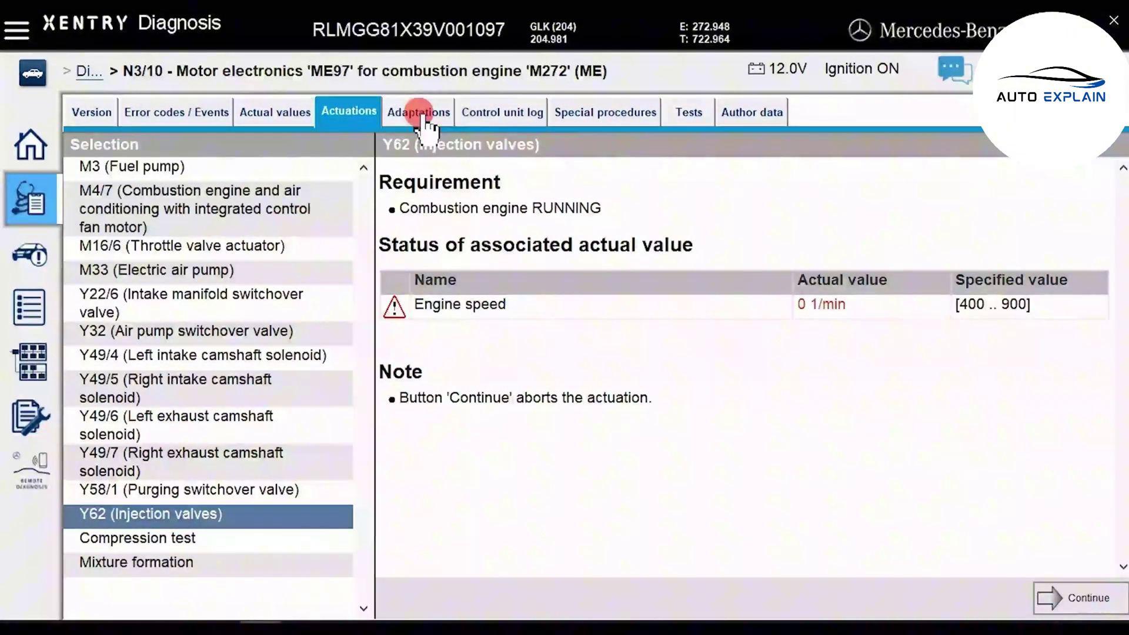
pyautogui.click(422, 114)
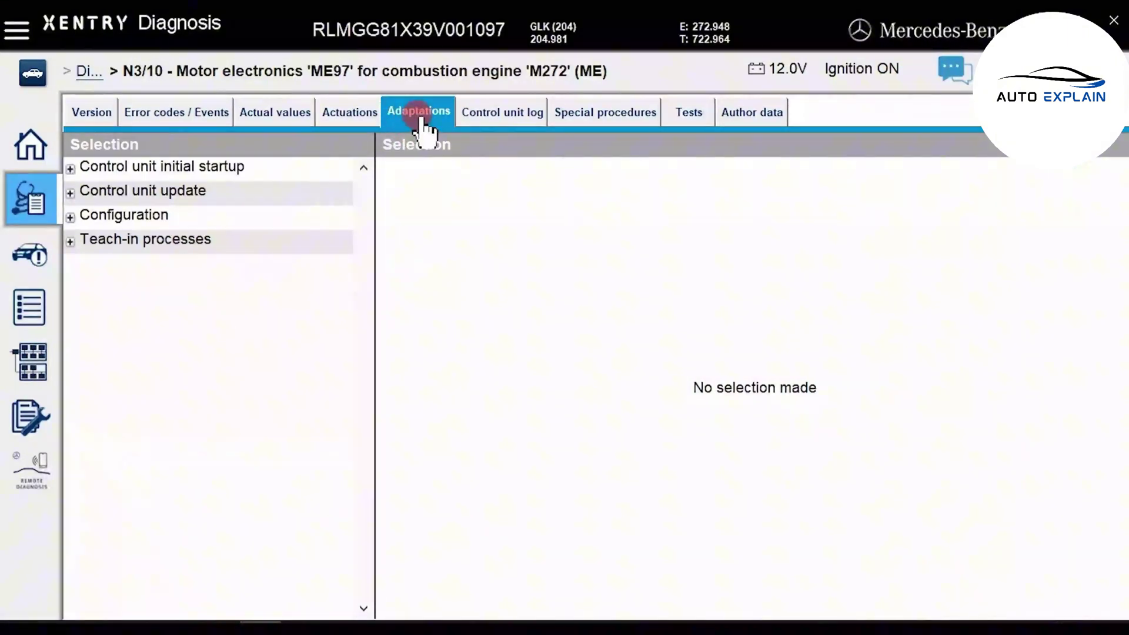
# View the engine ECU's initial startup and software update procedures
pyautogui.click(70, 169)
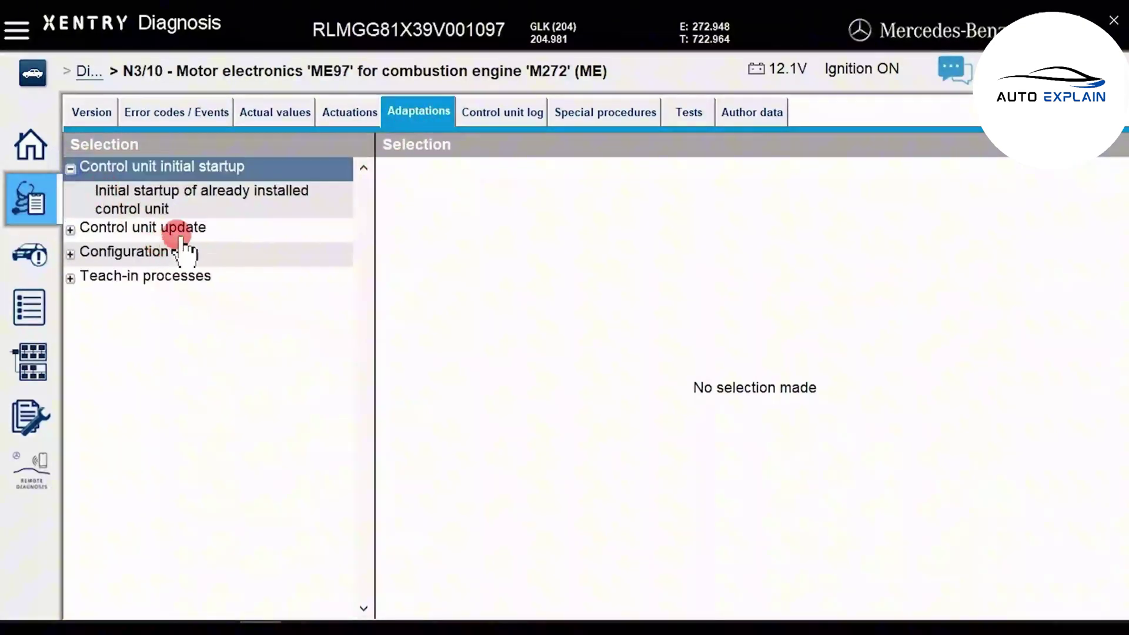
pyautogui.click(224, 206)
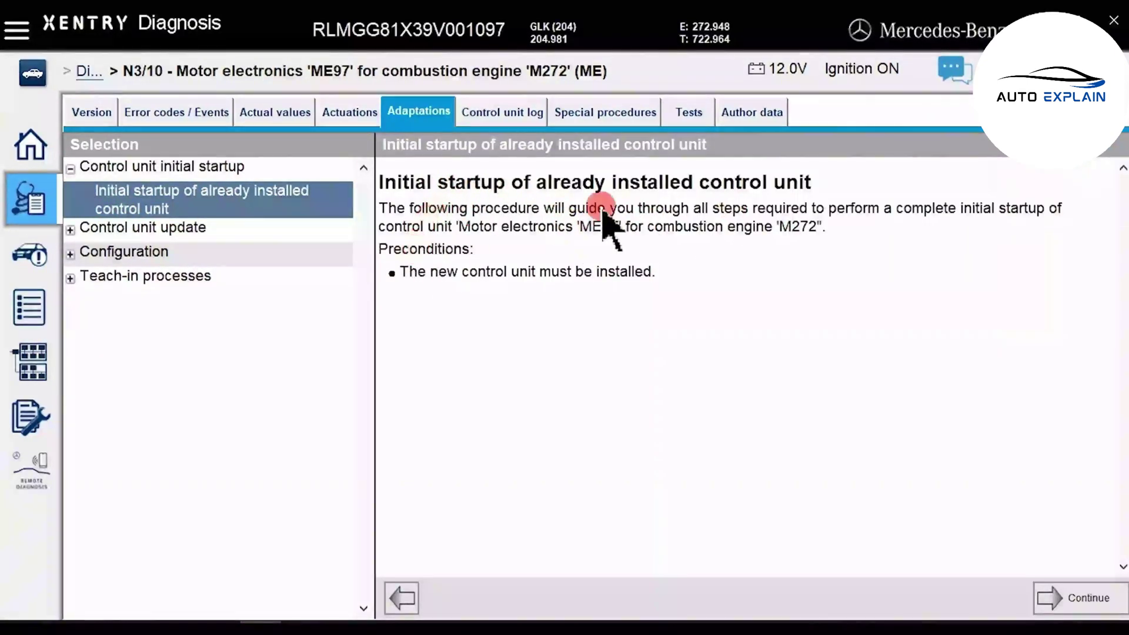
pyautogui.click(170, 228)
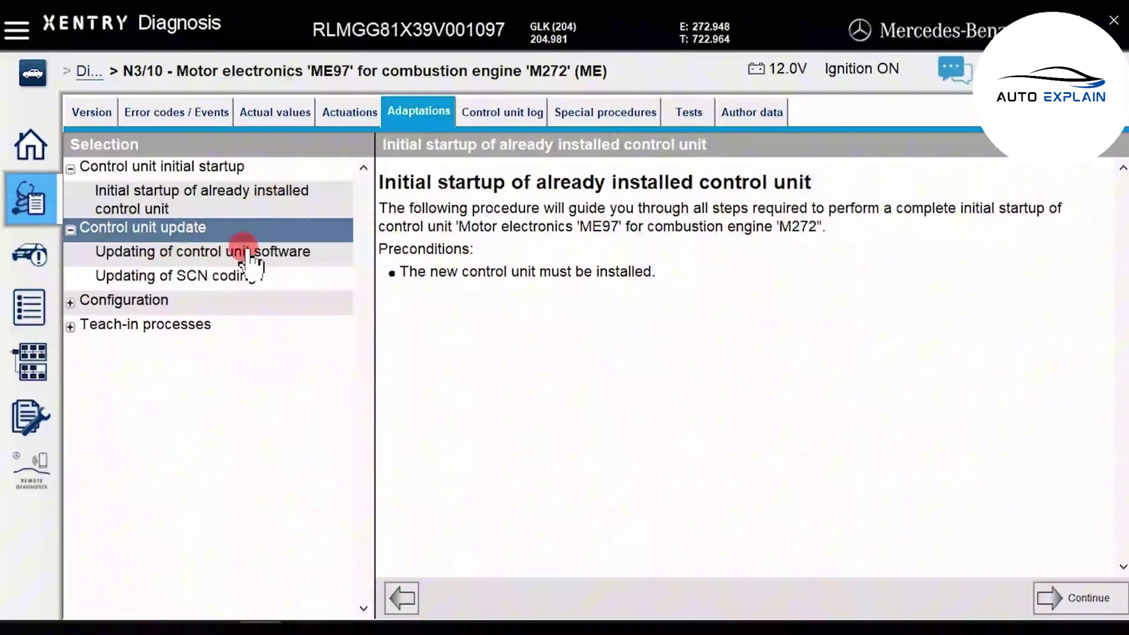
pyautogui.click(217, 250)
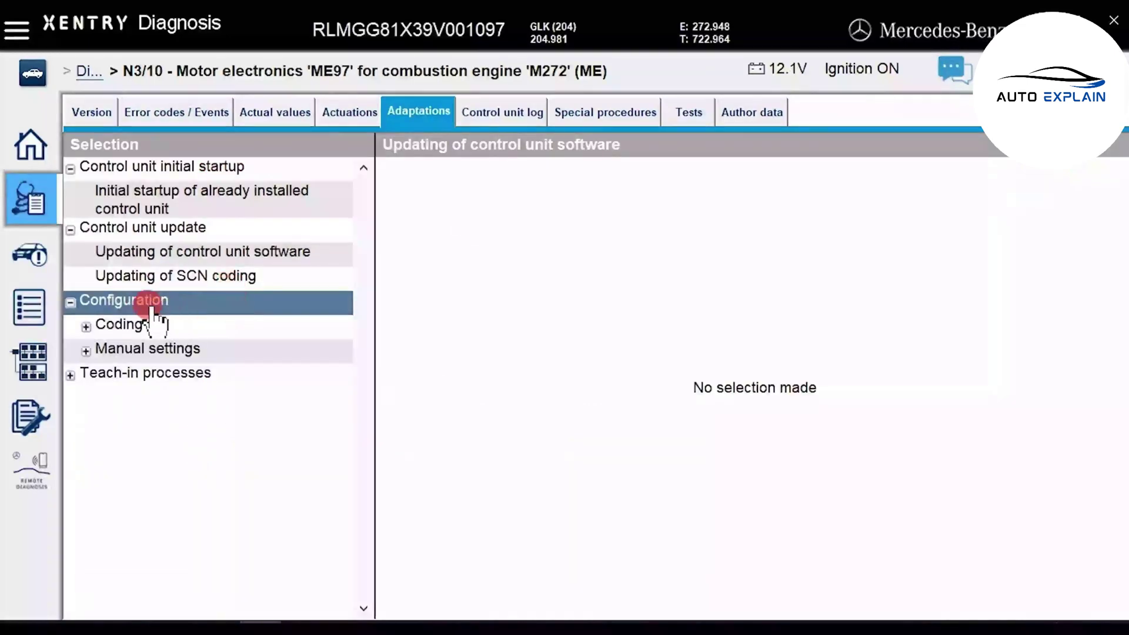
# Check the coding options and the drive authorization teach-in process, then open the control unit log form
pyautogui.click(126, 324)
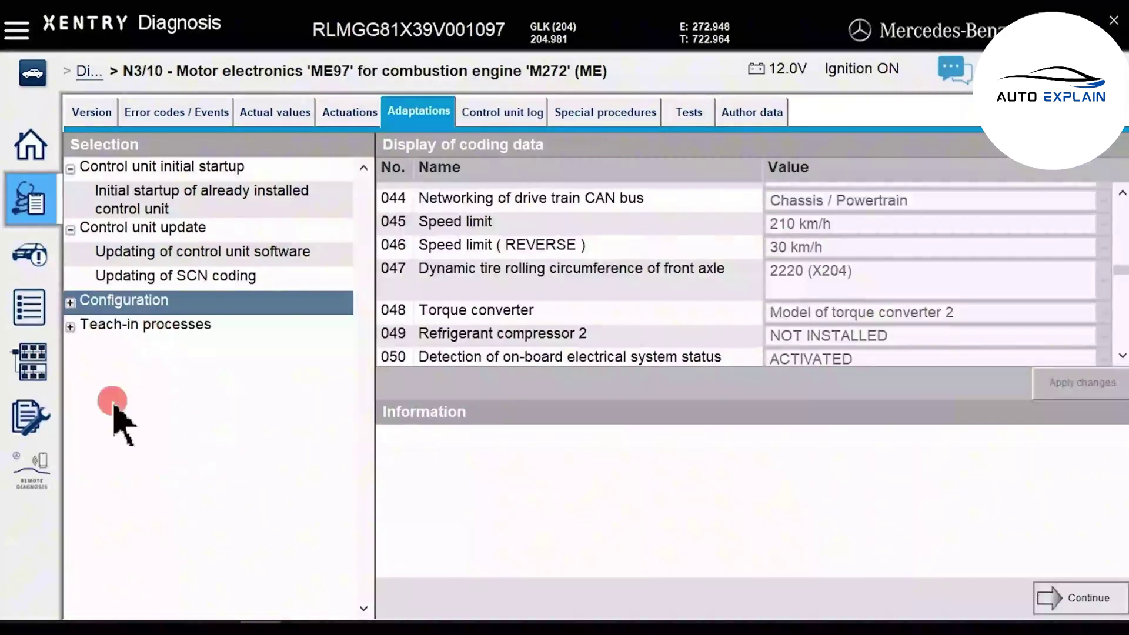
pyautogui.click(71, 327)
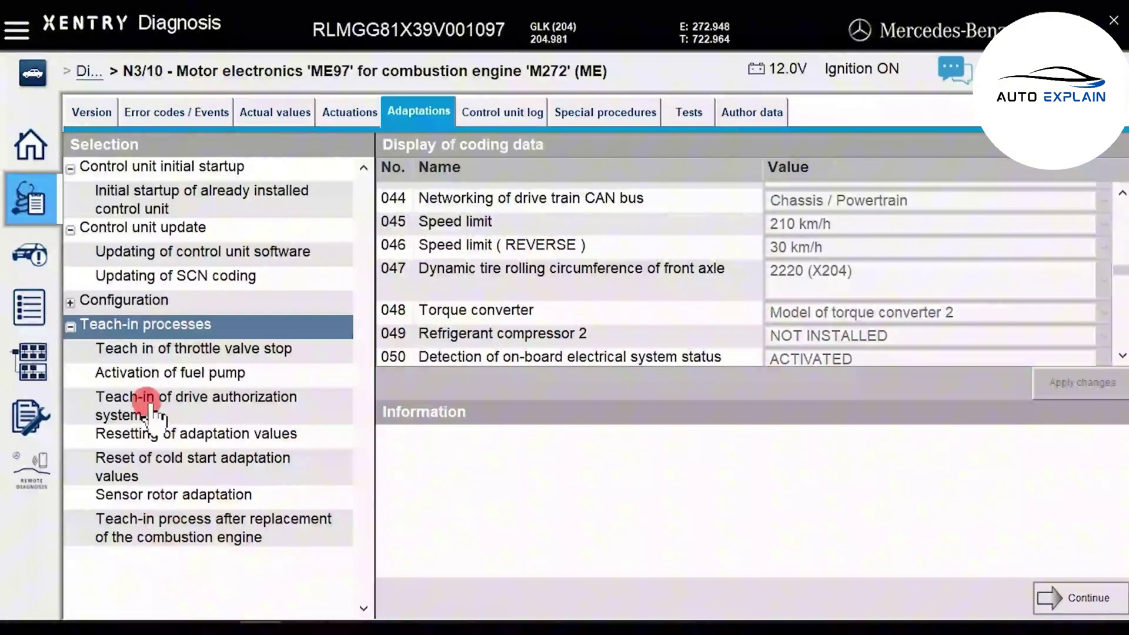
pyautogui.click(222, 404)
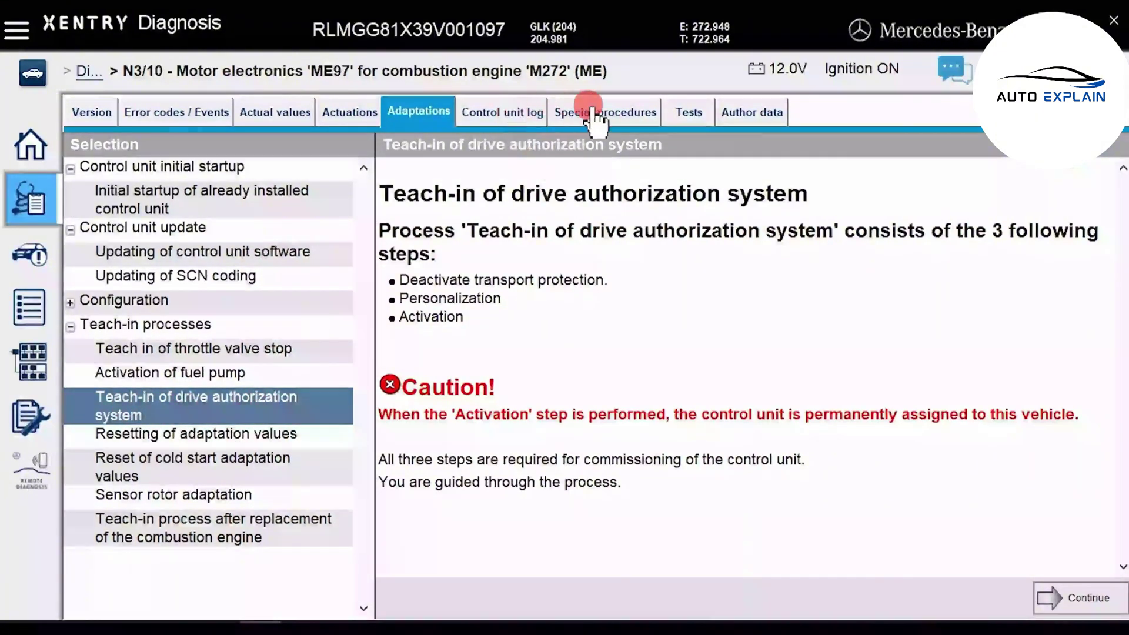
pyautogui.click(507, 114)
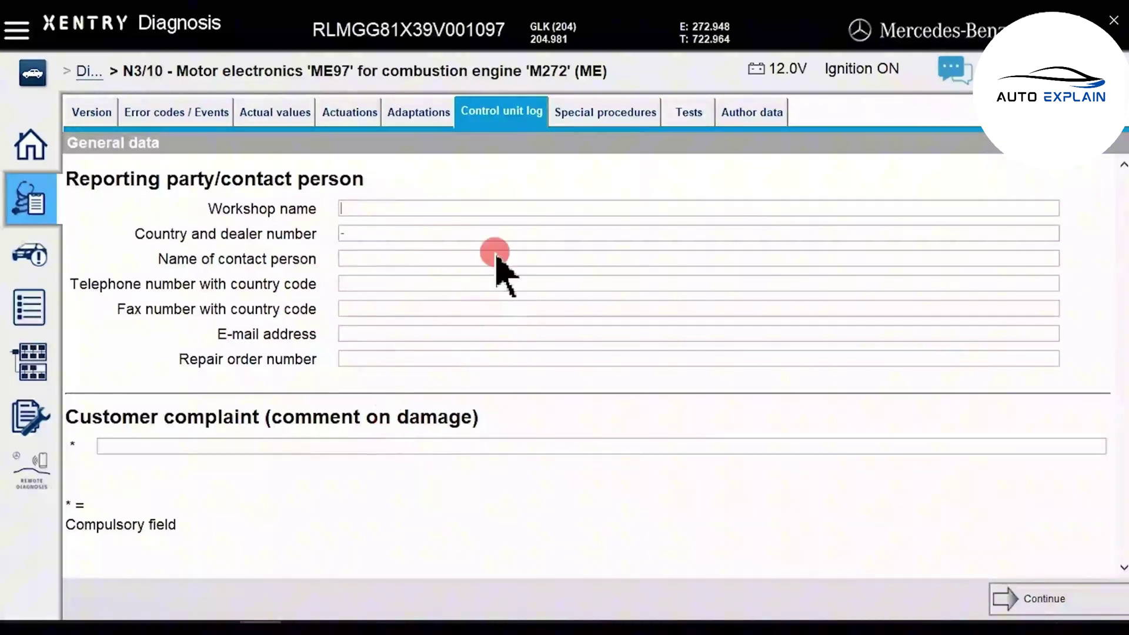
# Browse the N3/10 special procedures, then list its component tests and pick the intake air temperature test
pyautogui.click(616, 115)
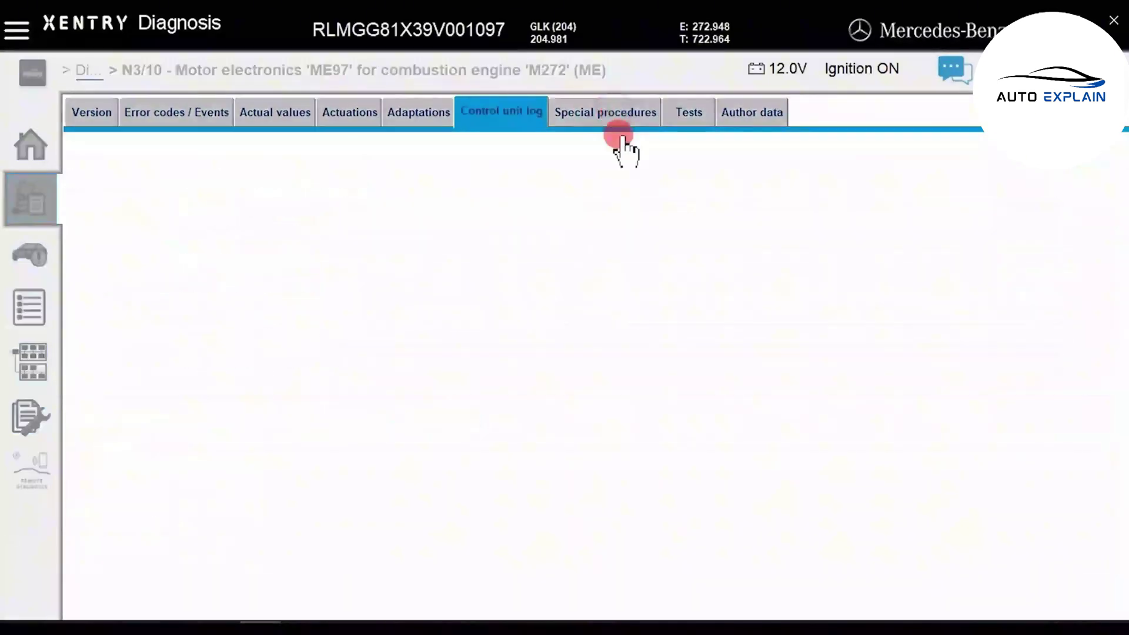
pyautogui.click(204, 205)
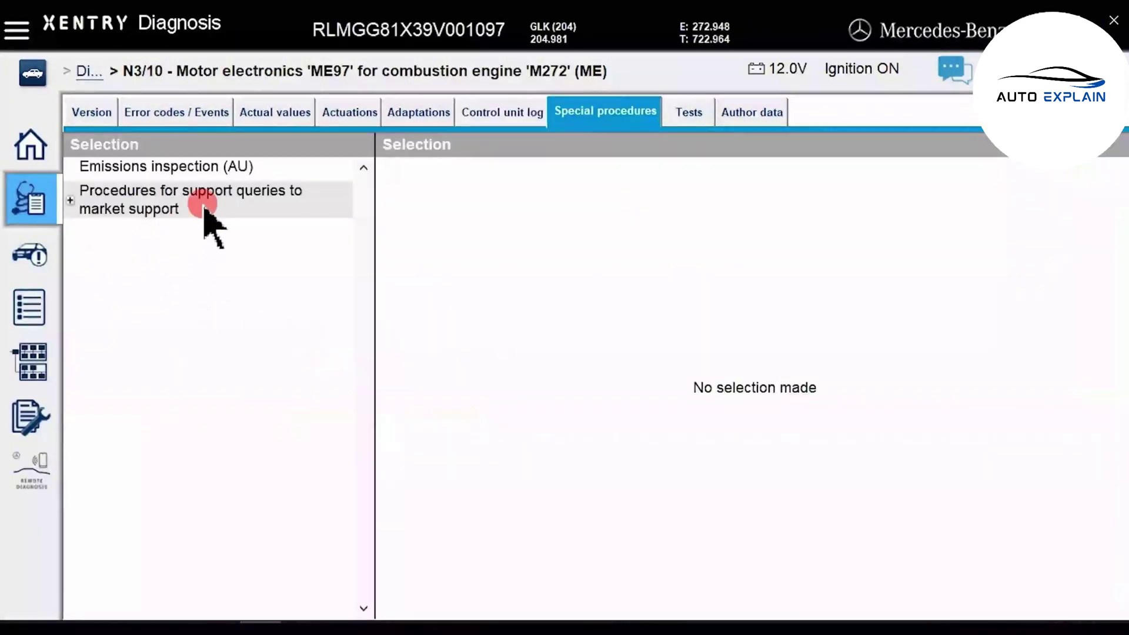
pyautogui.click(691, 112)
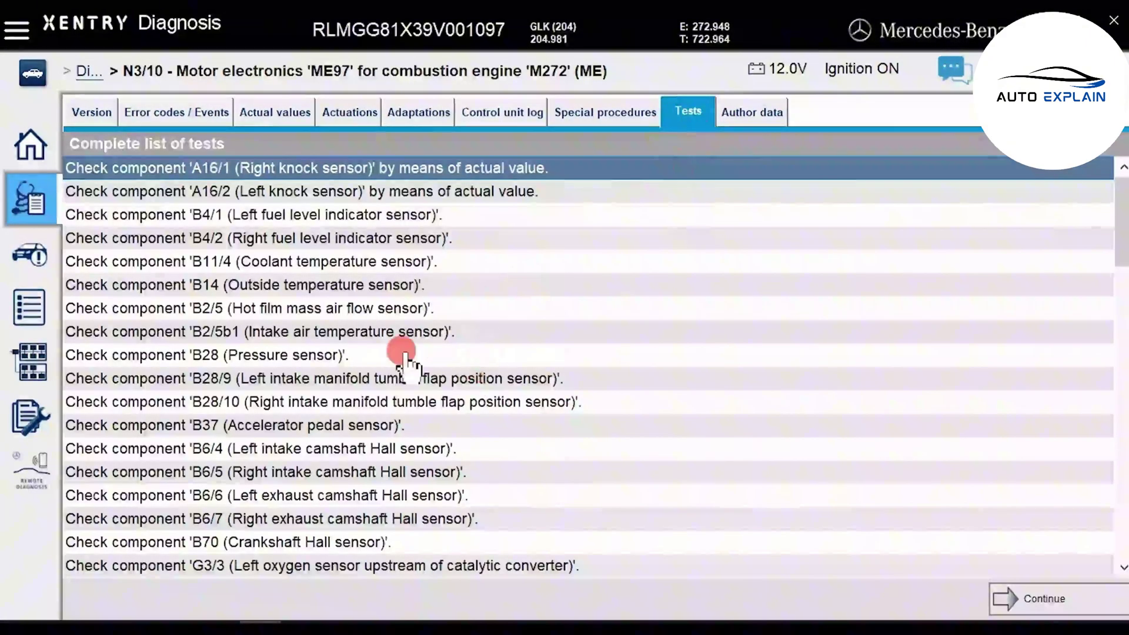
pyautogui.click(305, 331)
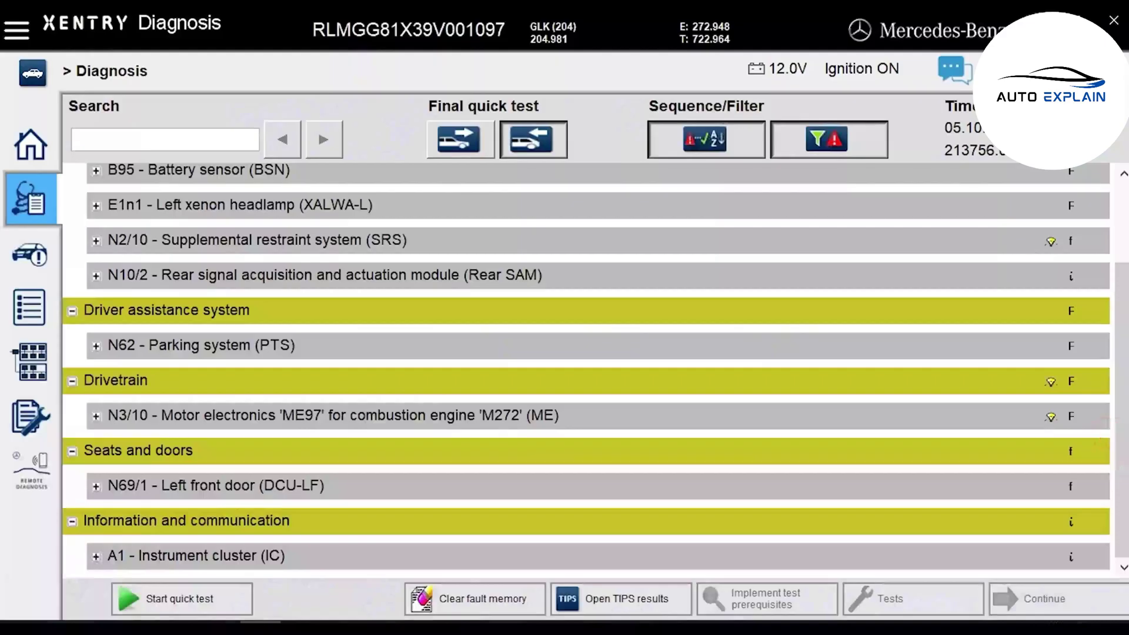
# Open the N2/10 SRS unit, confirm the airbag safety notice, and view stored fault 9CFE
pyautogui.moveTo(1121, 457); pyautogui.dragTo(1092, 321)
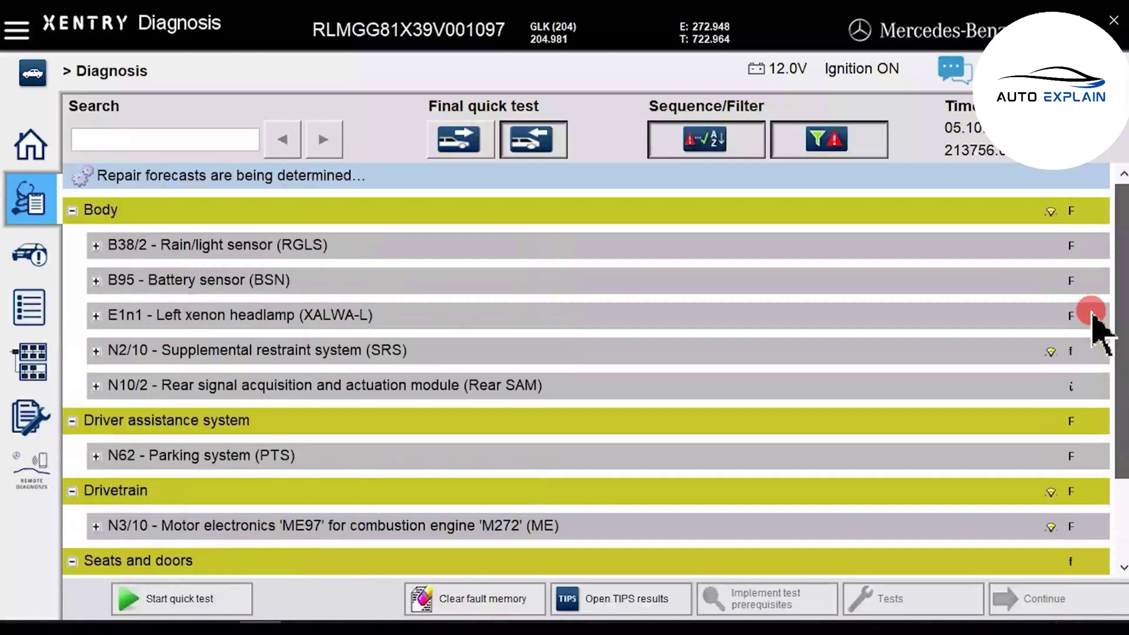
pyautogui.click(245, 351)
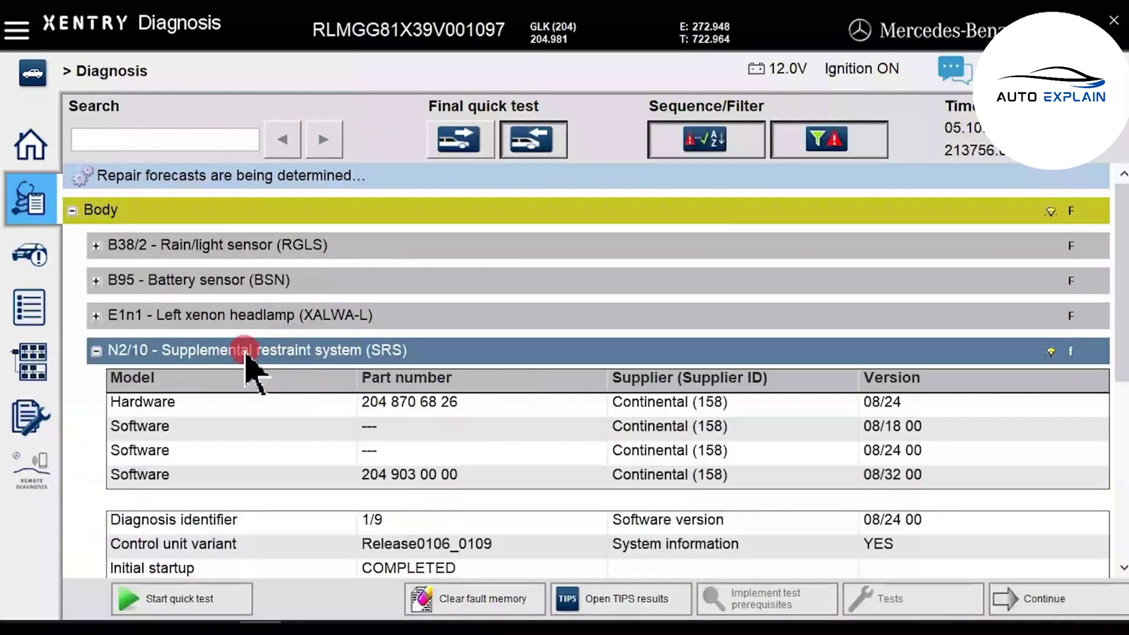
pyautogui.click(246, 351)
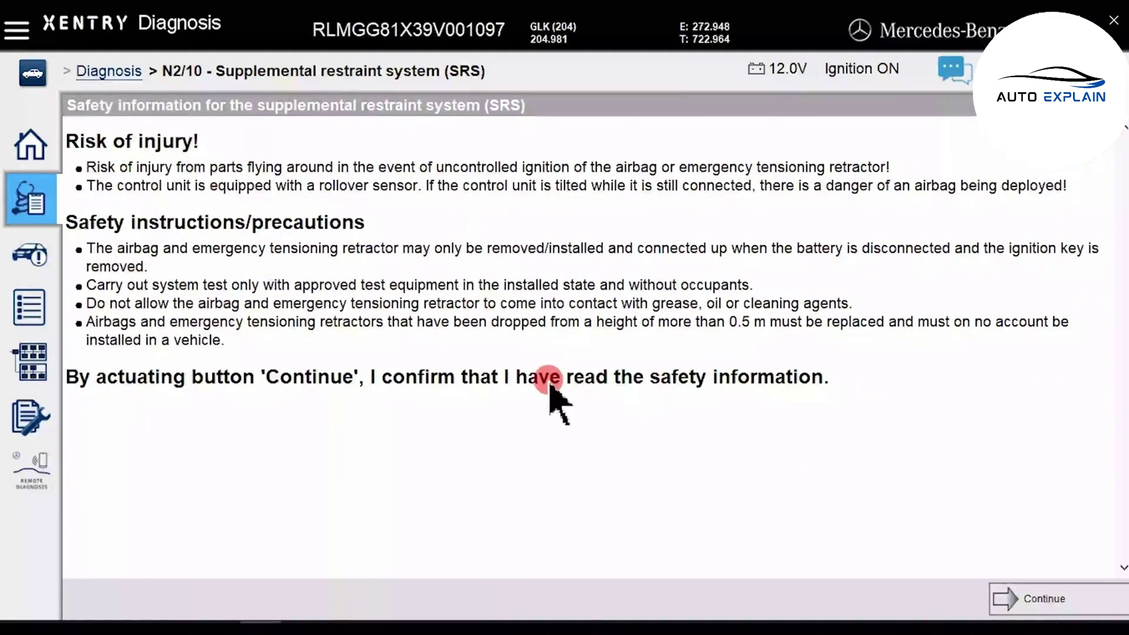
pyautogui.click(1041, 600)
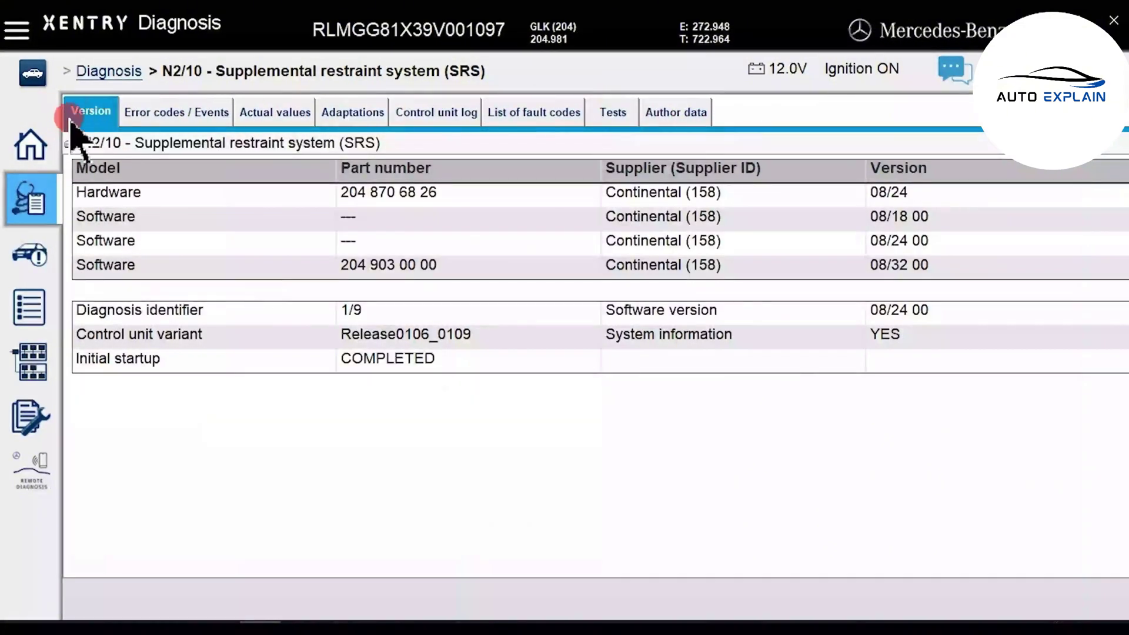
pyautogui.click(213, 114)
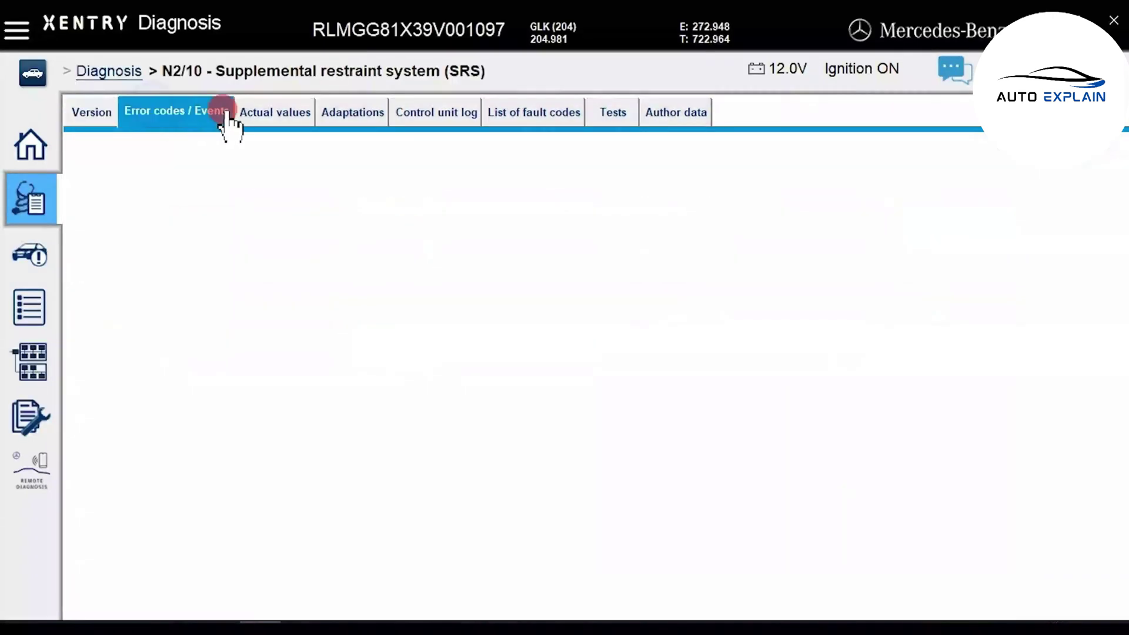
# Show the driver and front passenger airbag squib resistances under Ignition circuits
pyautogui.click(272, 115)
pyautogui.click(129, 168)
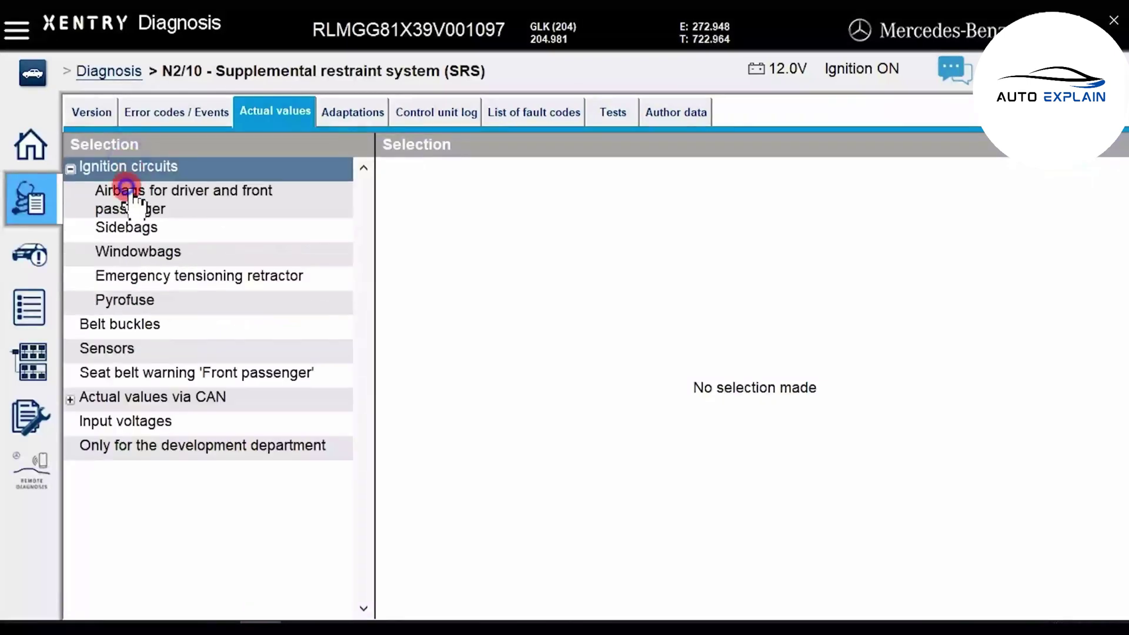
pyautogui.click(128, 192)
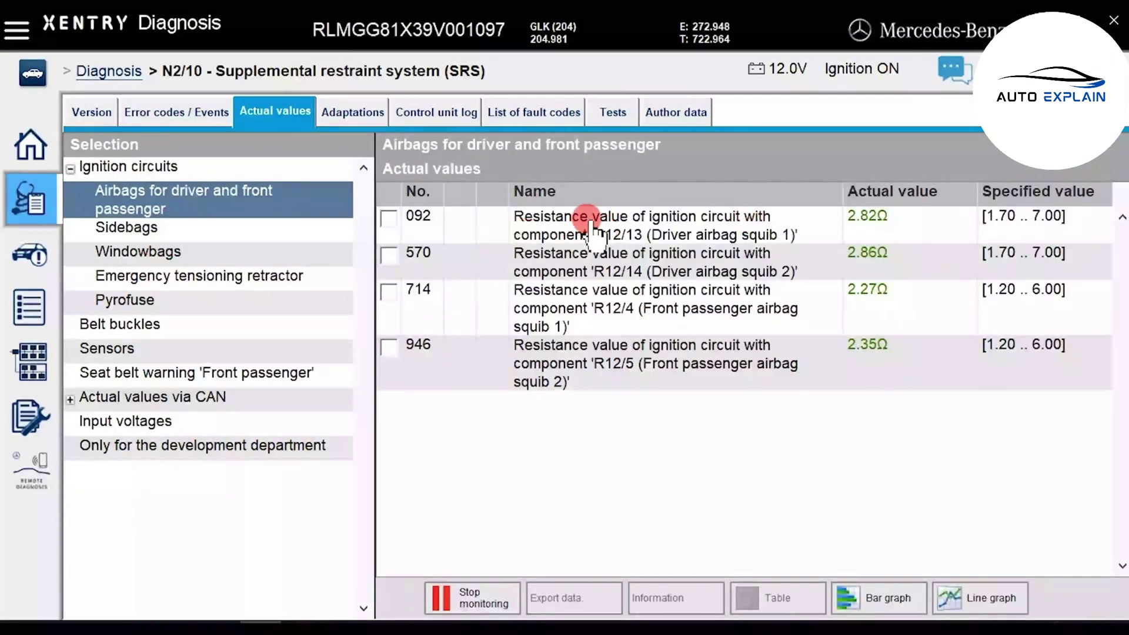
# Open the Special settings adaptation under Configuration > Manual settings, then list the SRS tests
pyautogui.click(360, 112)
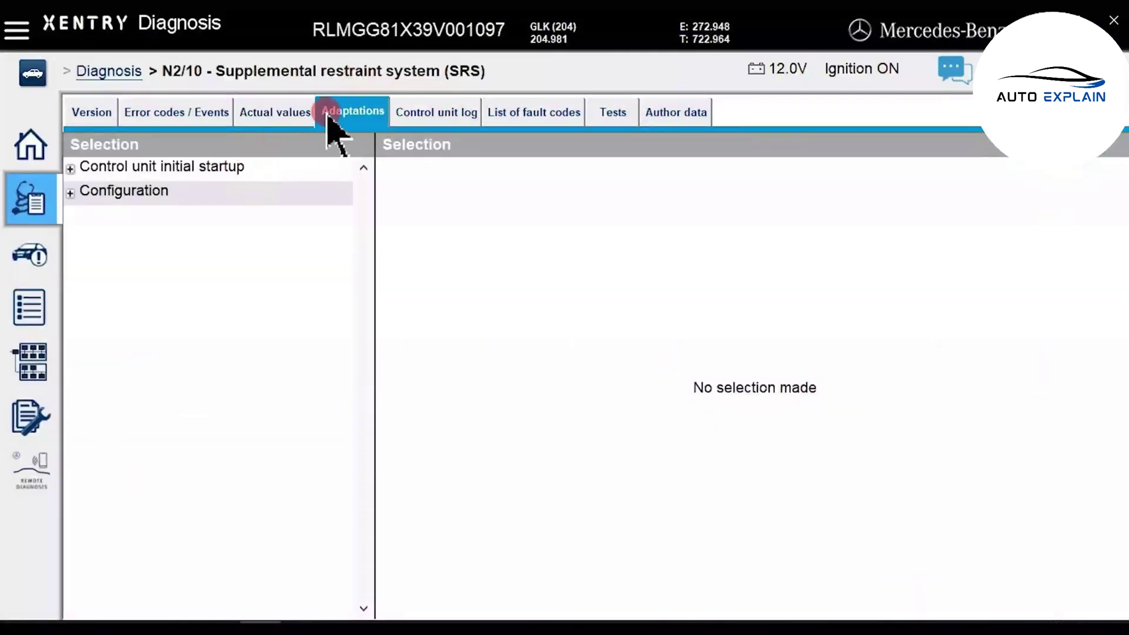
pyautogui.click(208, 167)
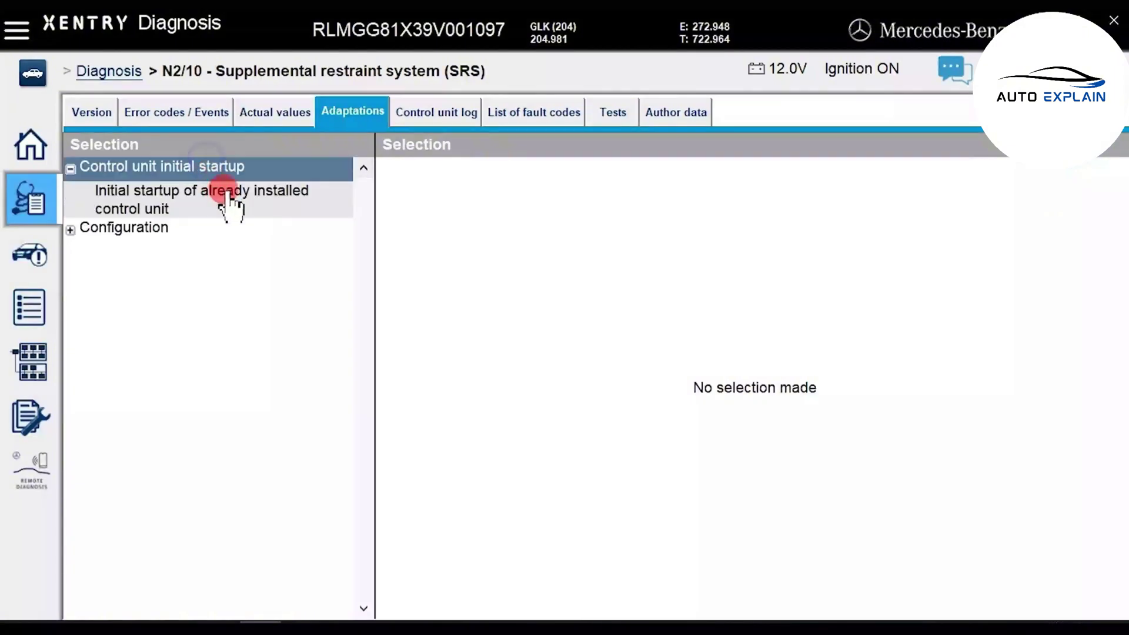
pyautogui.click(152, 229)
pyautogui.click(167, 254)
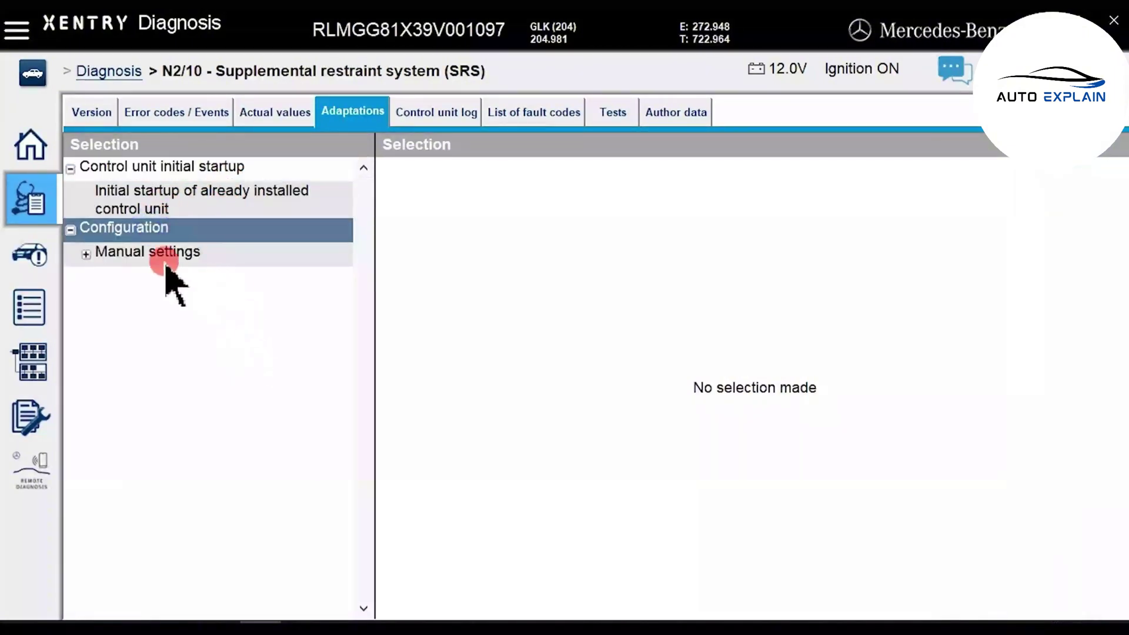
pyautogui.click(178, 279)
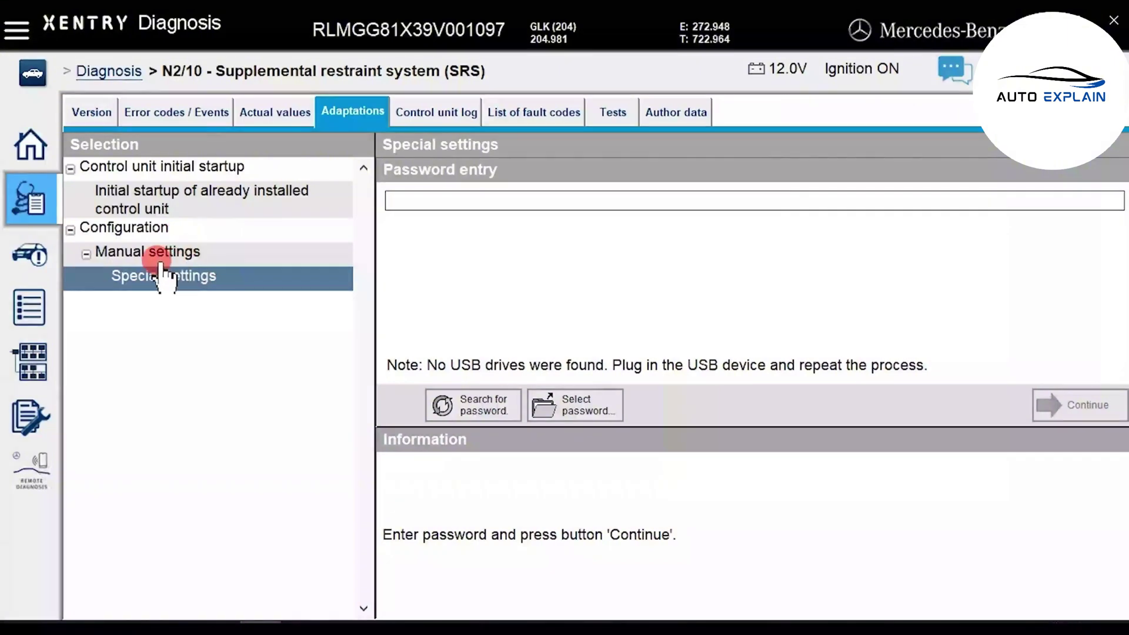
pyautogui.click(614, 112)
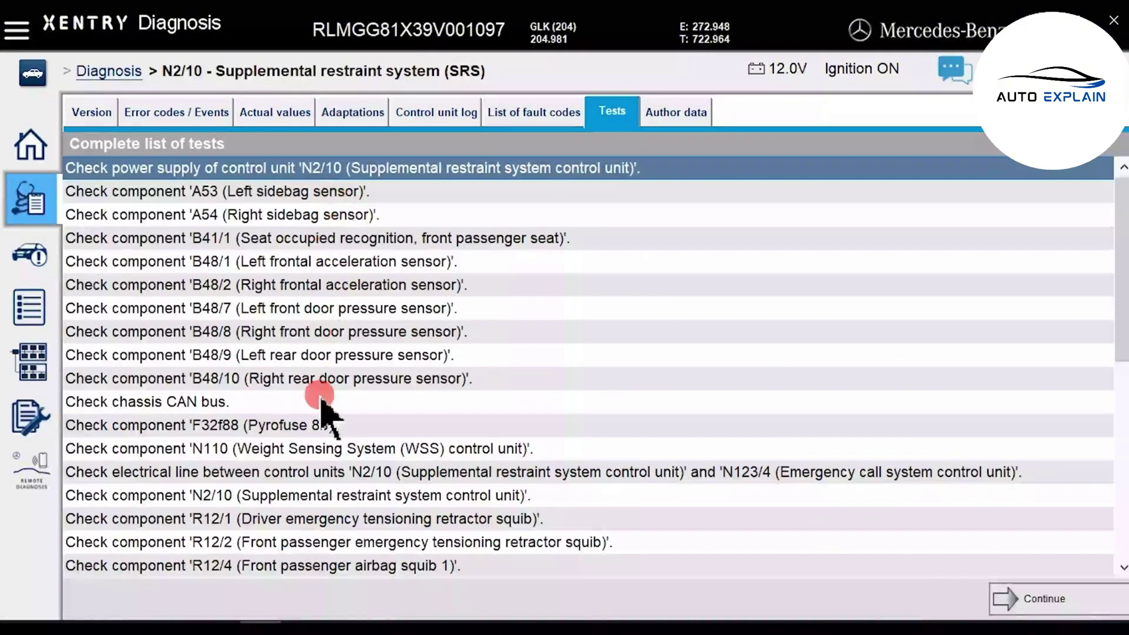
pyautogui.scroll(-5, 340, 377)
pyautogui.scroll(-1, 340, 376)
pyautogui.scroll(7, 340, 376)
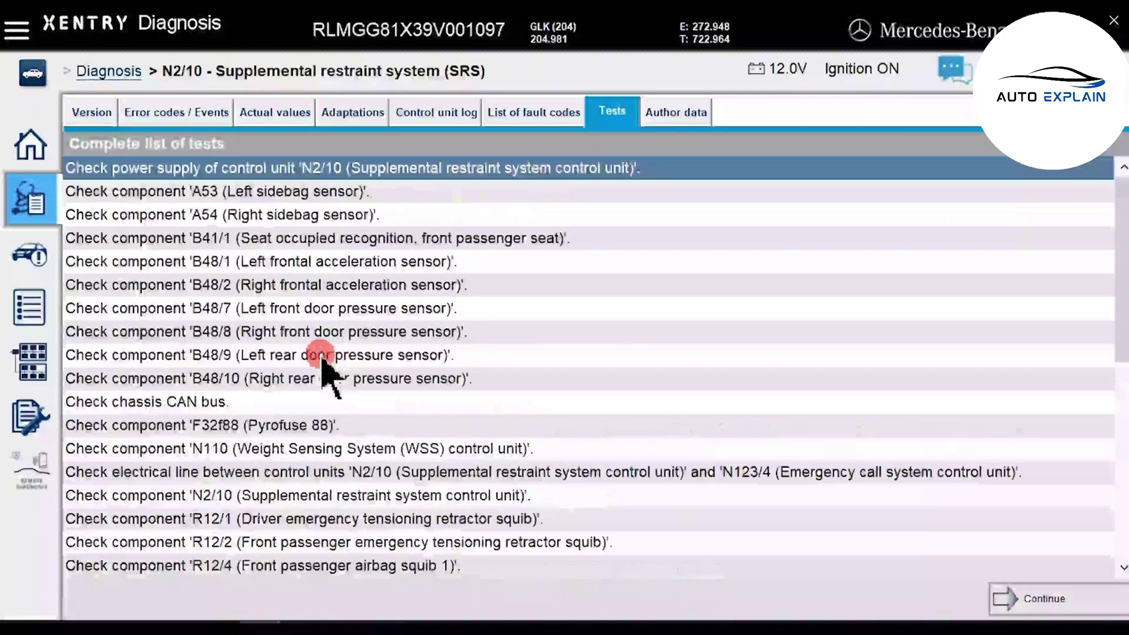
pyautogui.click(103, 115)
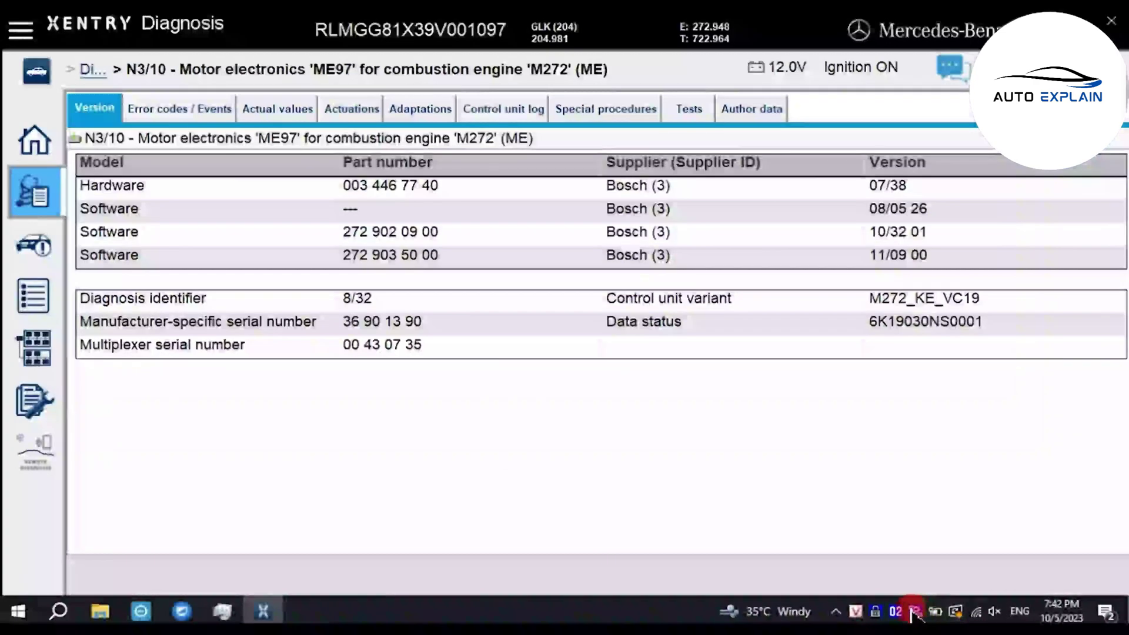
pyautogui.moveTo(915, 613)
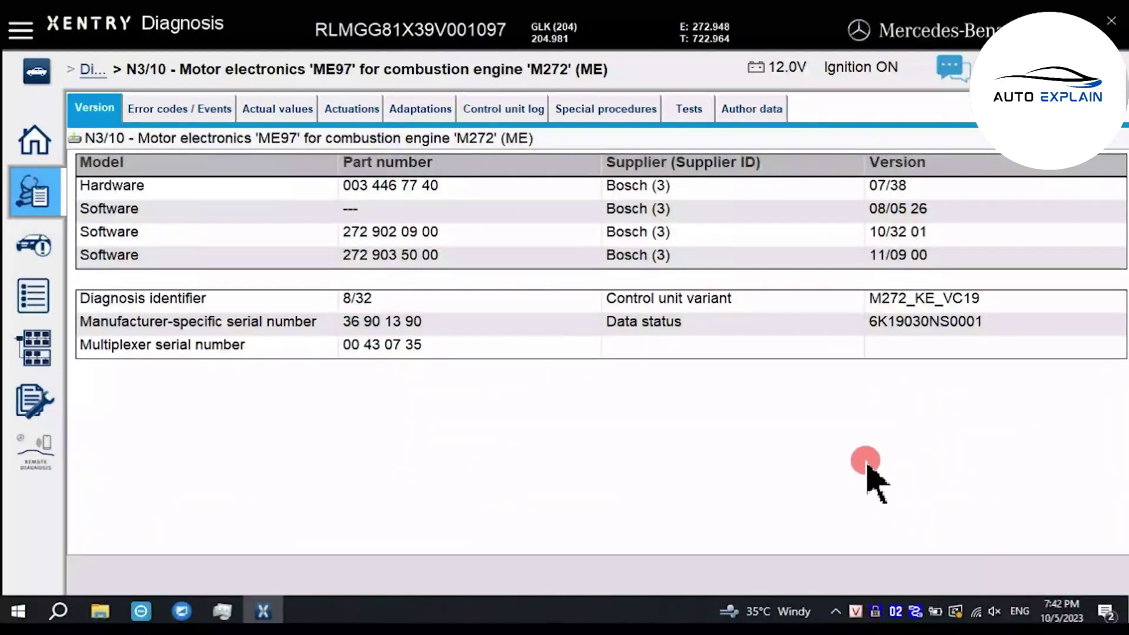
pyautogui.moveTo(760, 63)
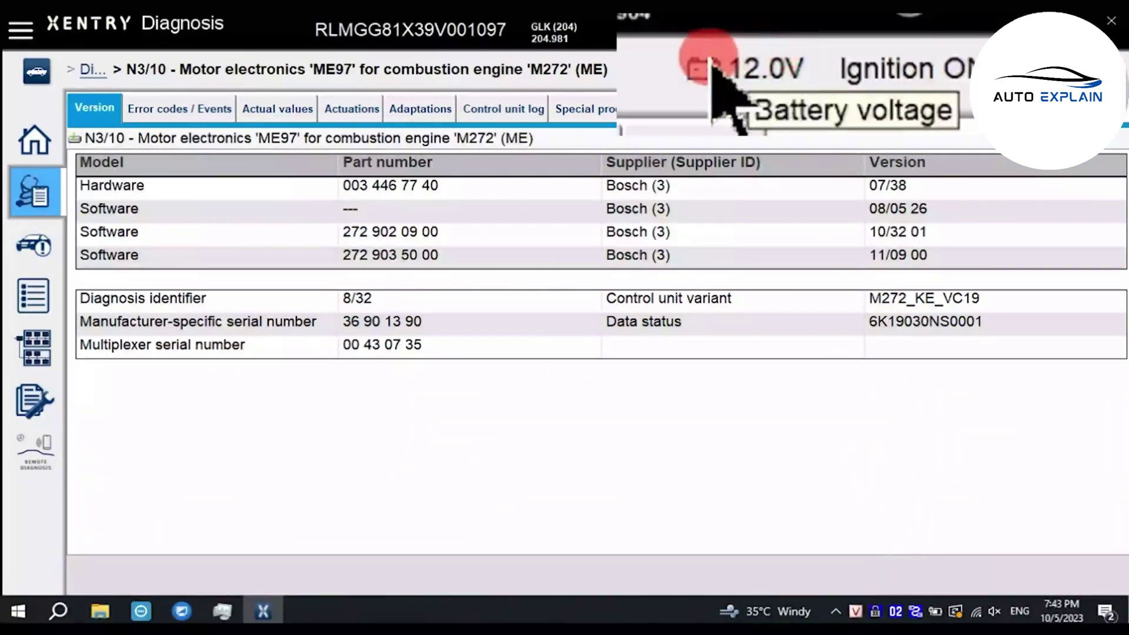